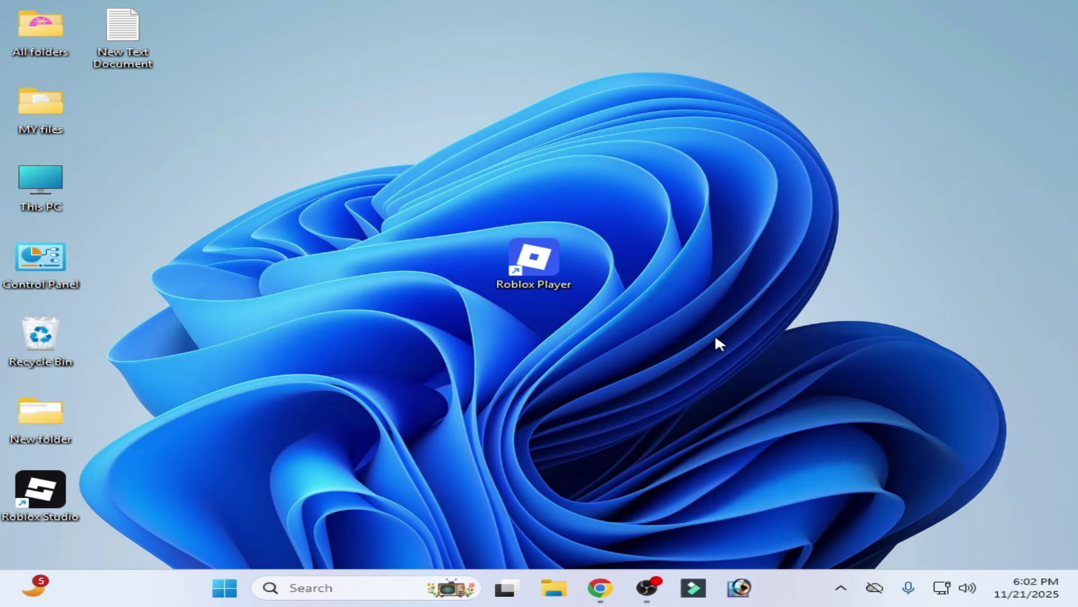
Open the Roblox Player shortcut's file location, the version-fdda949d95e447e3 folder, and select its address bar
drag(571, 287, 572, 211)
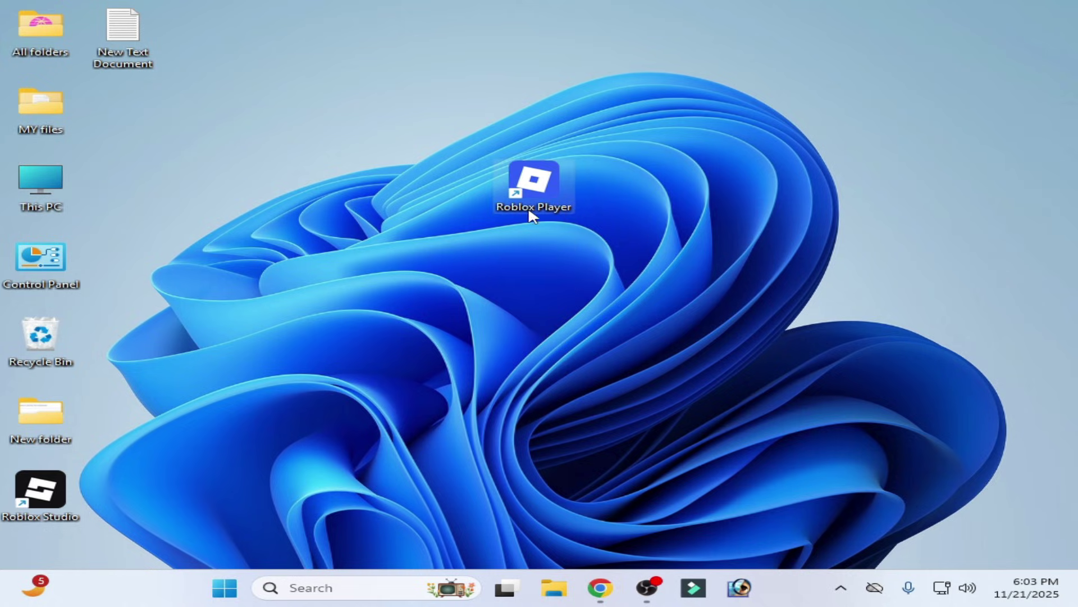
right_click(523, 188)
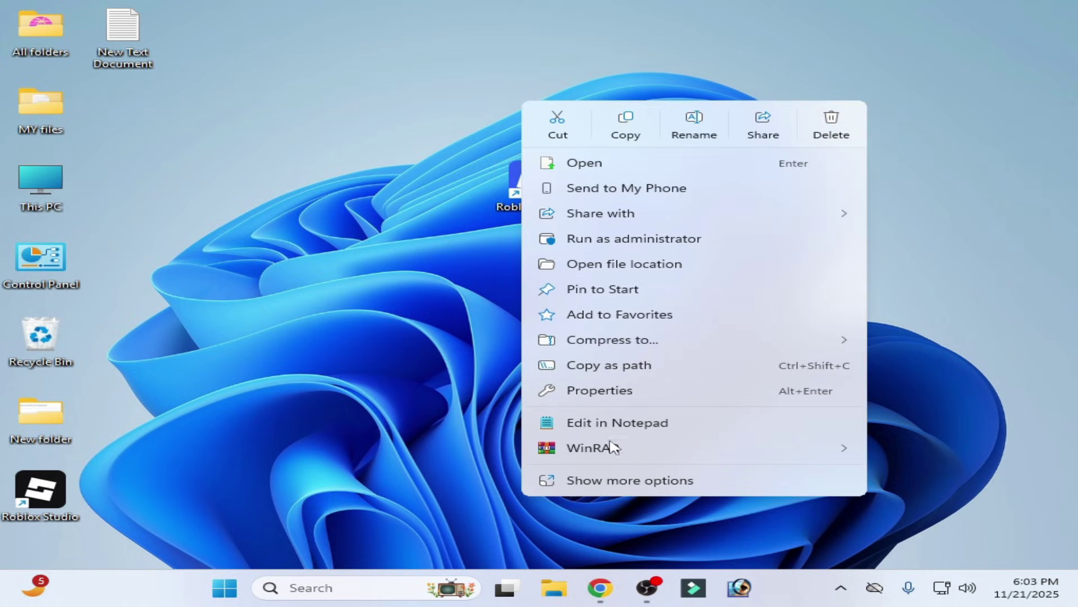
click(621, 481)
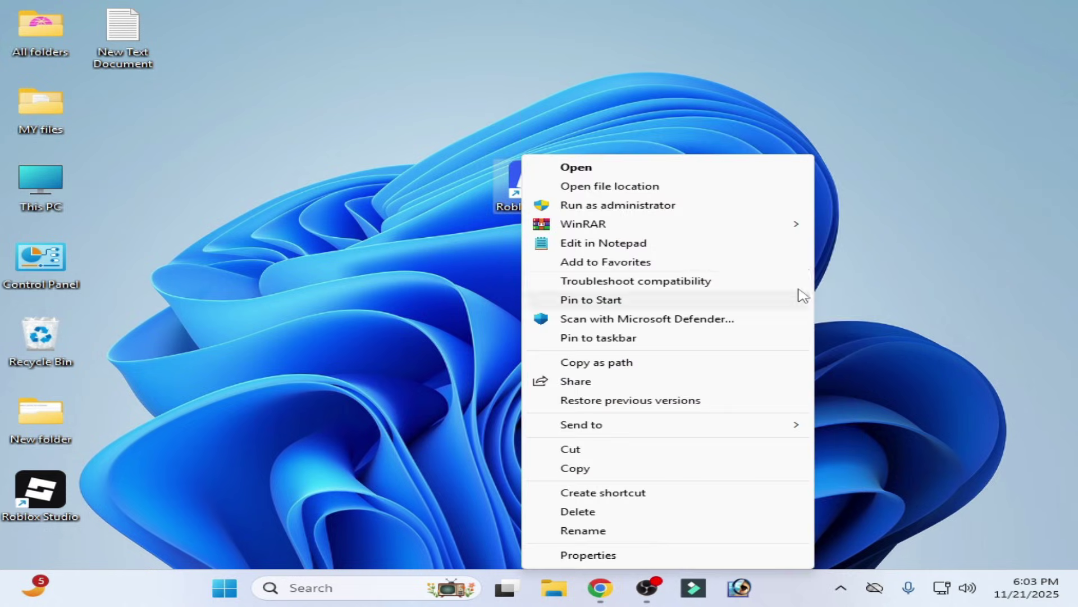
click(626, 188)
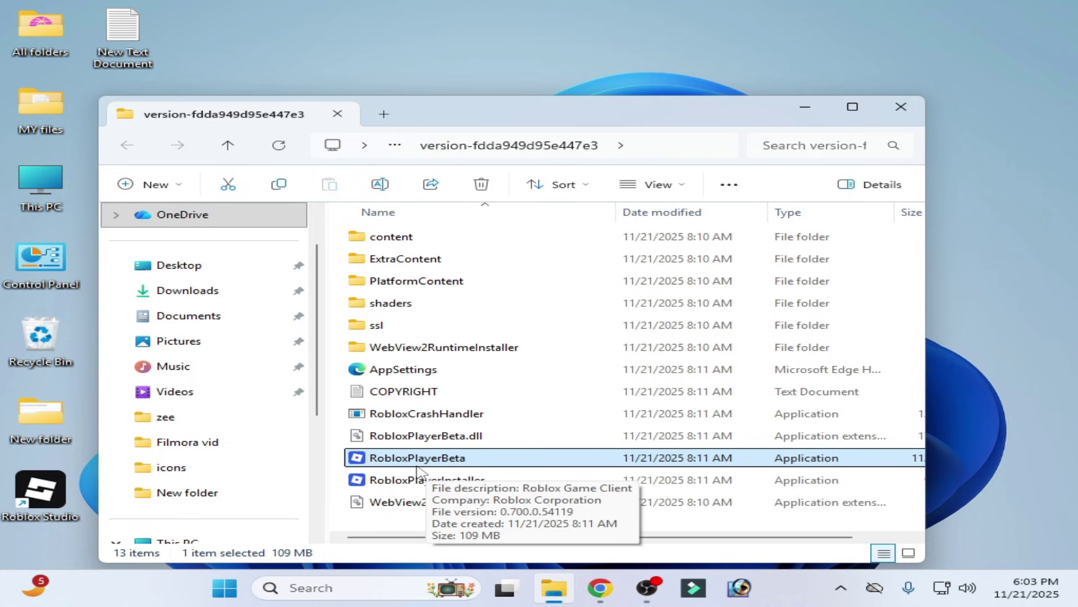
click(643, 145)
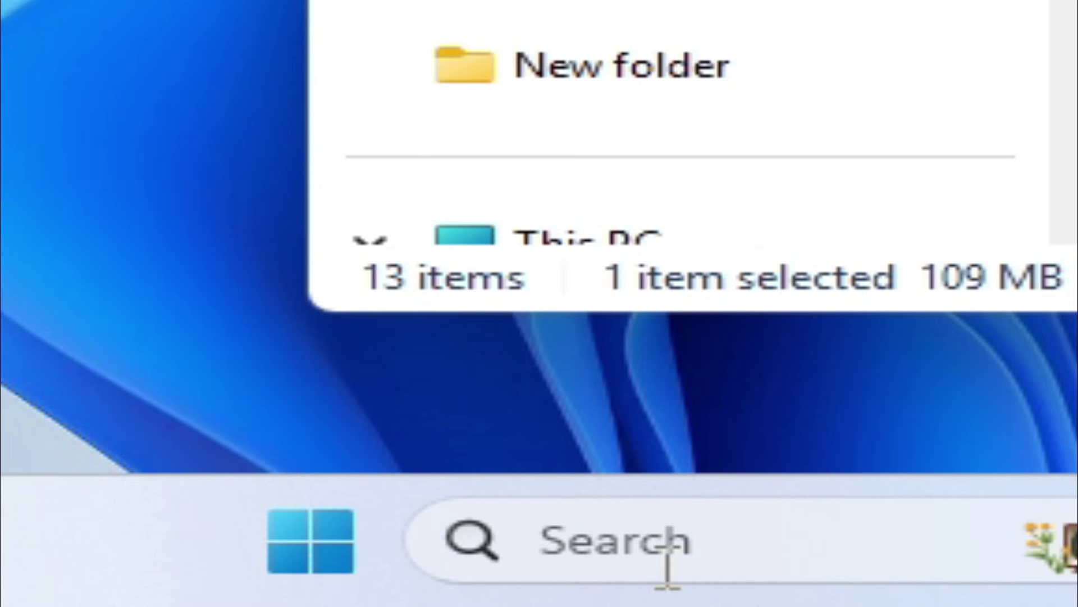
Launch Windows Security from Settings via Privacy & security > Windows Security
click(324, 590)
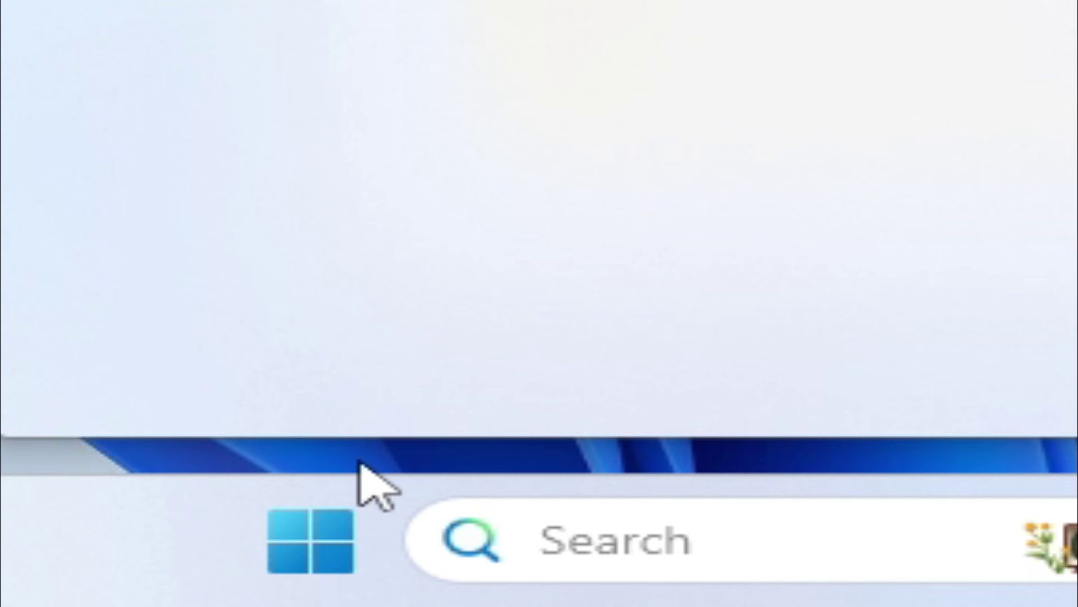
text(settings)
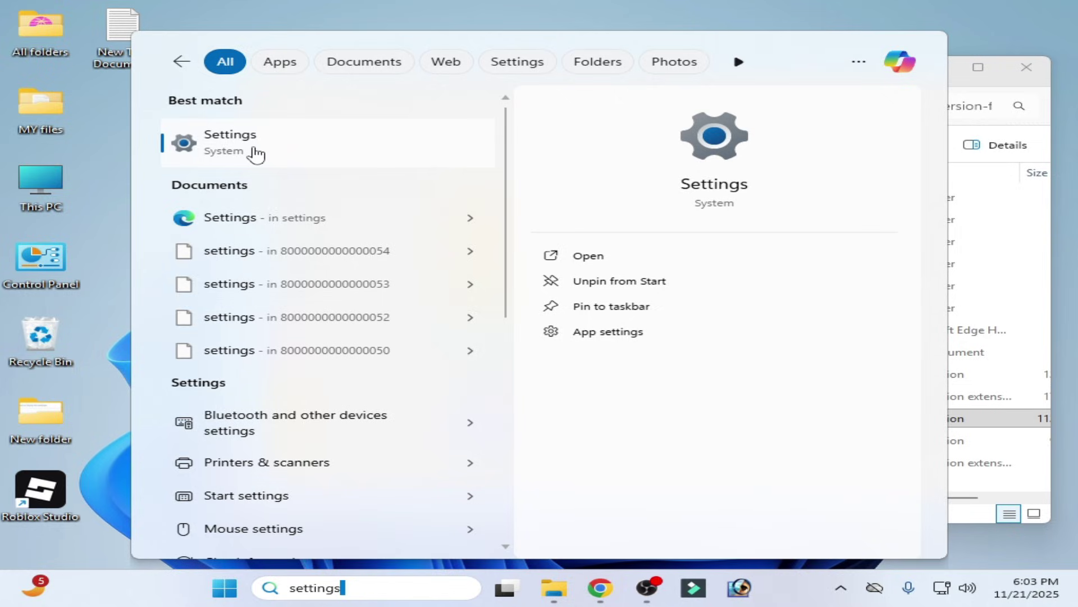
click(256, 154)
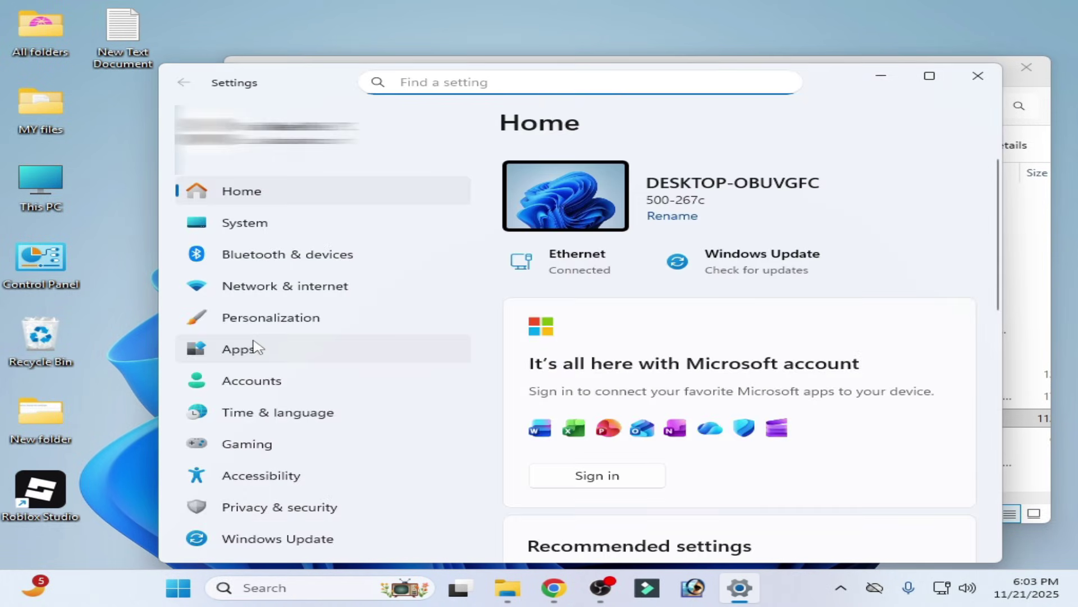
click(284, 515)
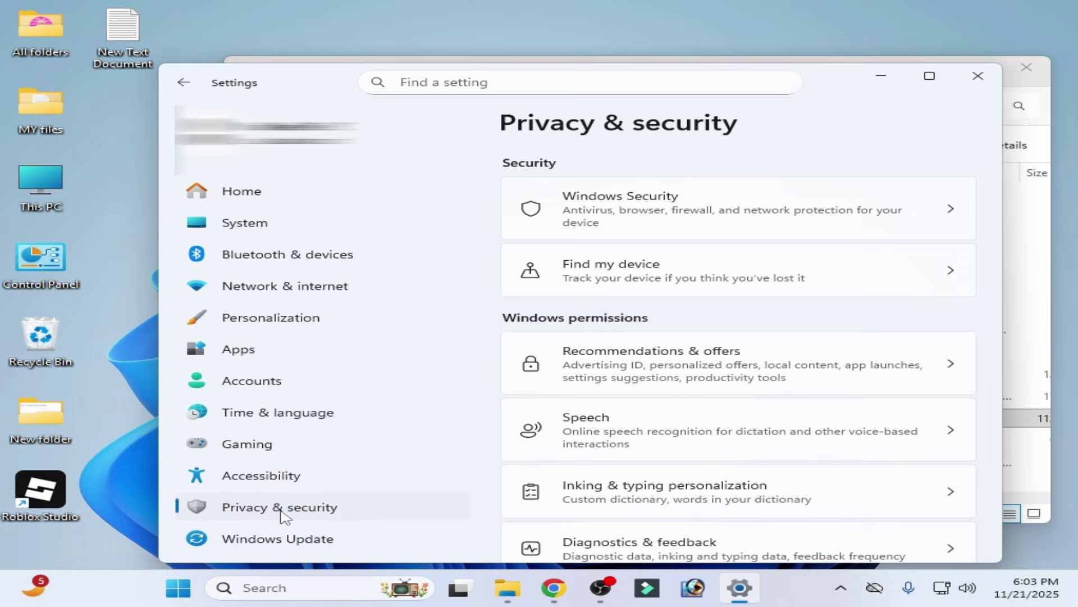
click(645, 209)
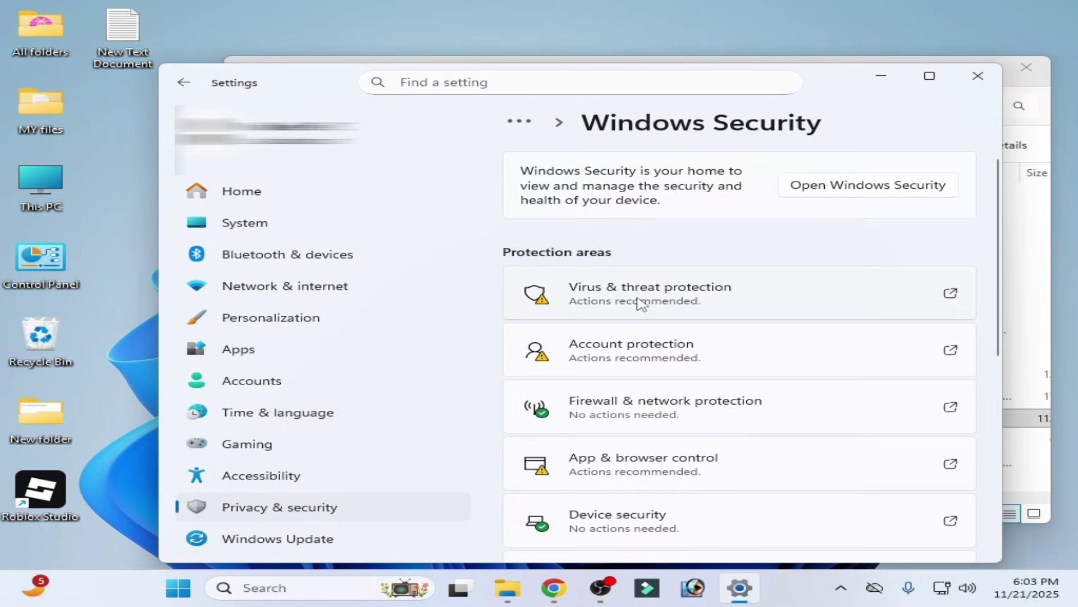
click(639, 304)
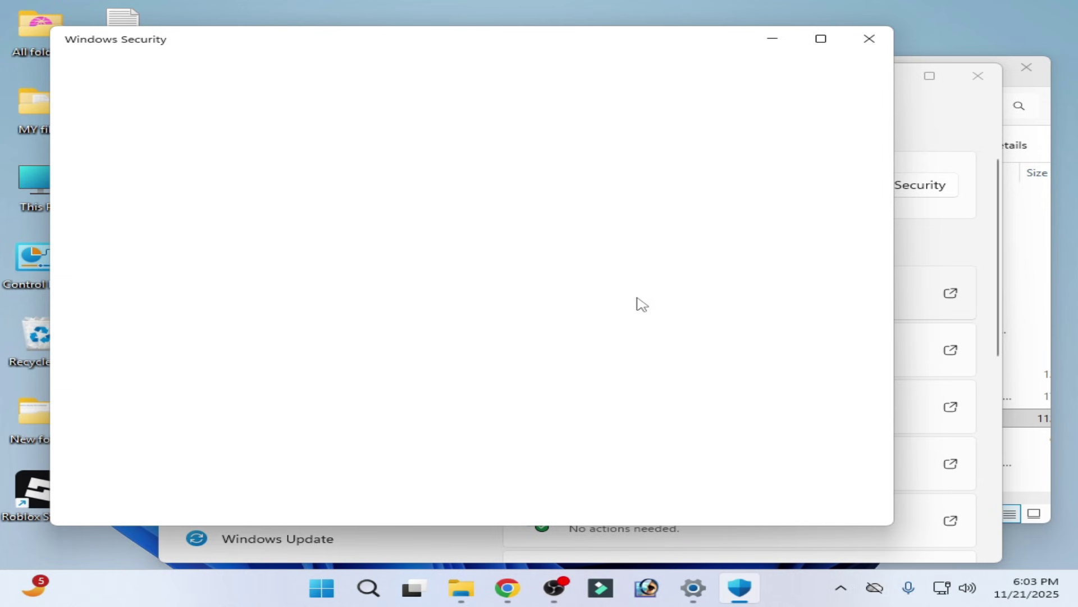
scroll(289, 422, down, 1)
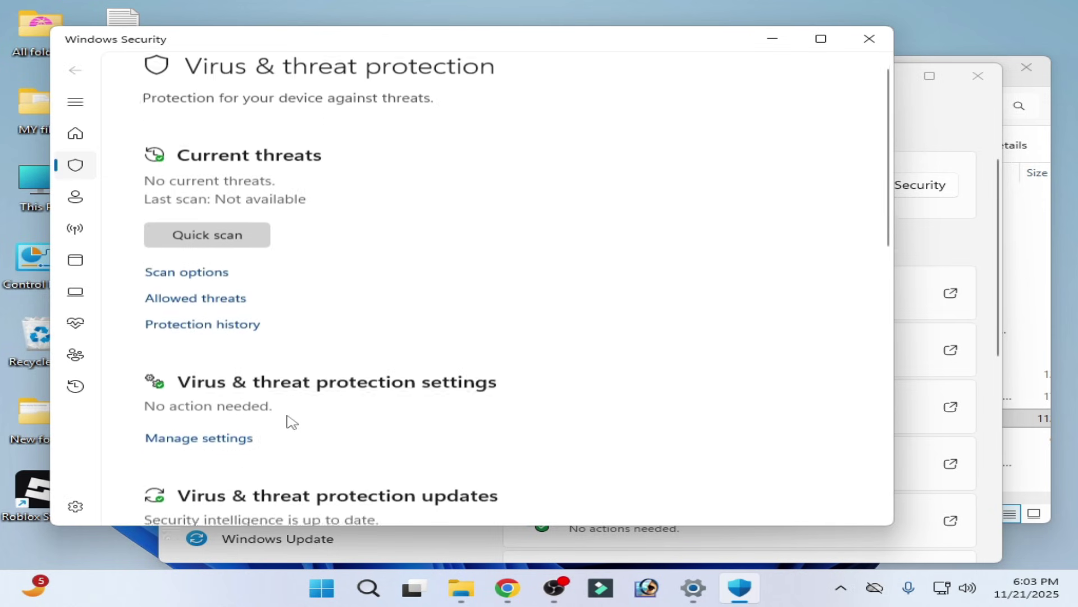
scroll(238, 349, down, 2)
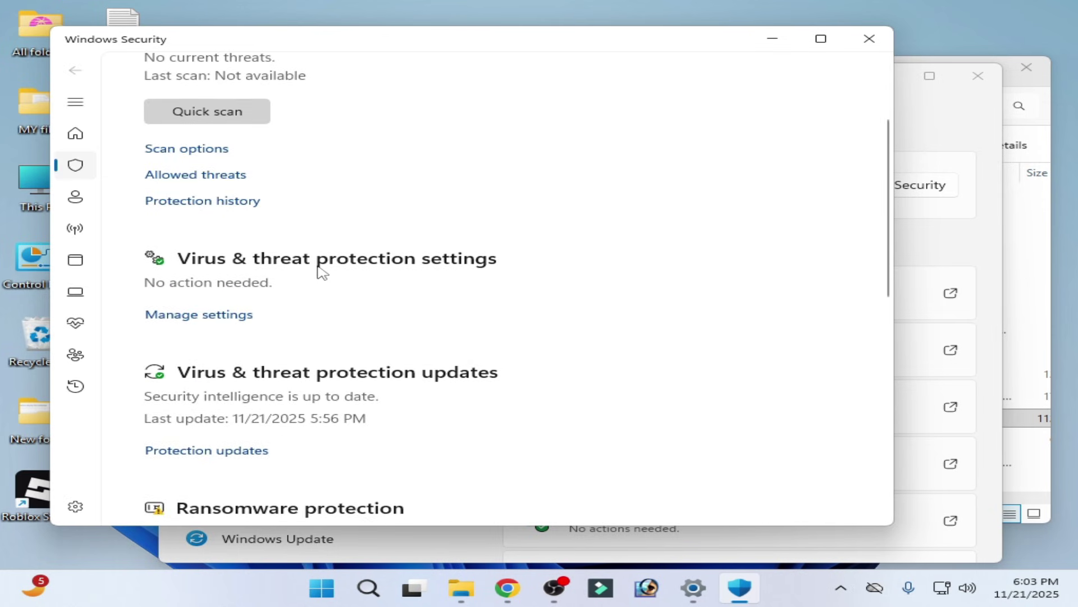
Reach Defender's Exclusions page from Virus & threat protection settings, then close Settings
click(211, 315)
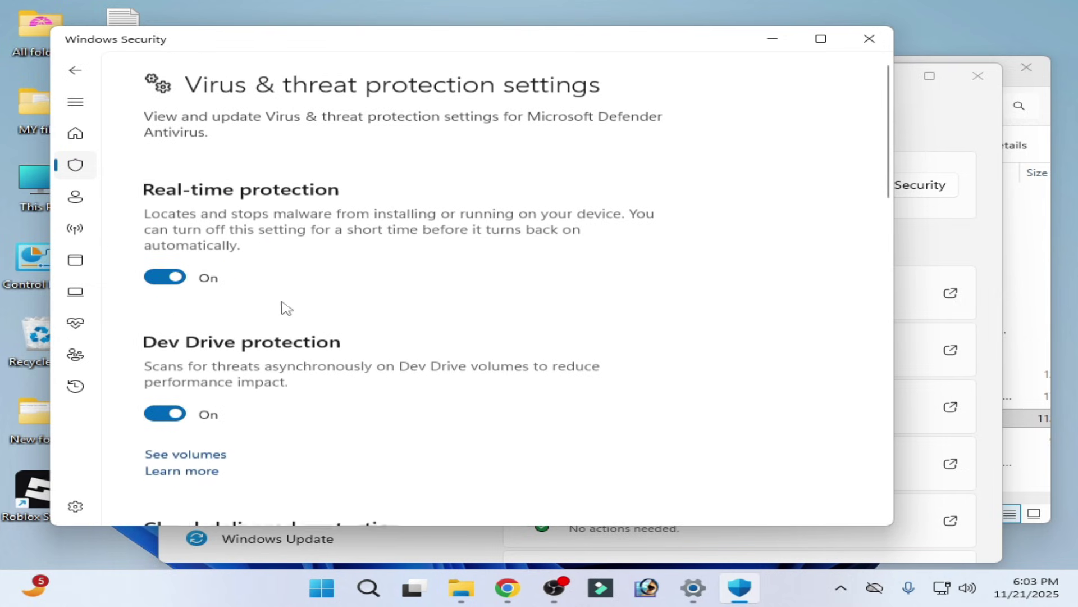
scroll(296, 337, down, 1)
scroll(295, 337, down, 4)
scroll(296, 338, down, 1)
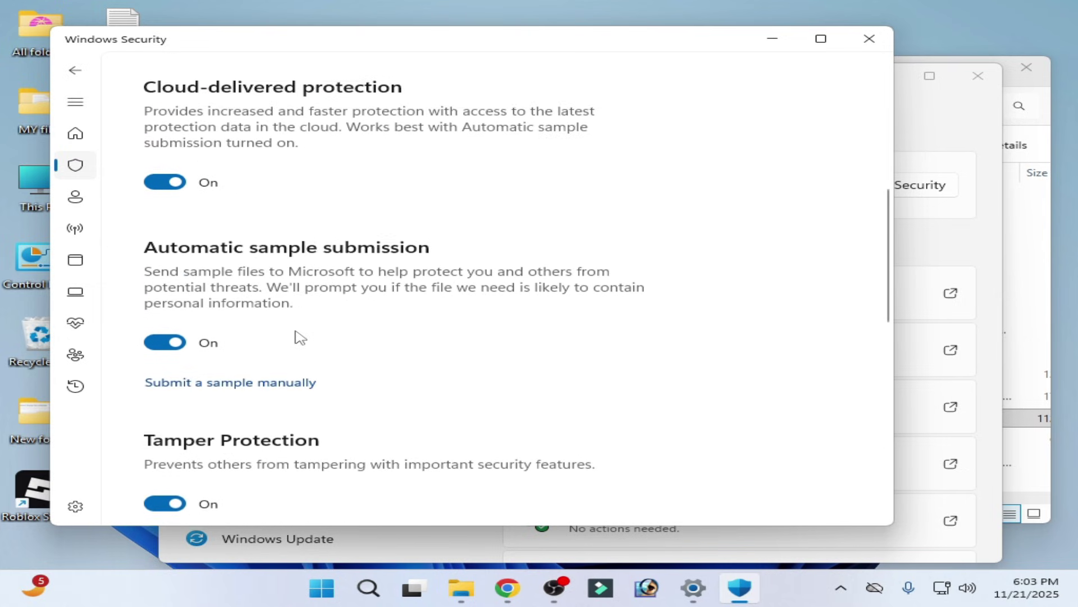
scroll(295, 336, down, 1)
scroll(295, 336, down, 2)
scroll(295, 334, down, 2)
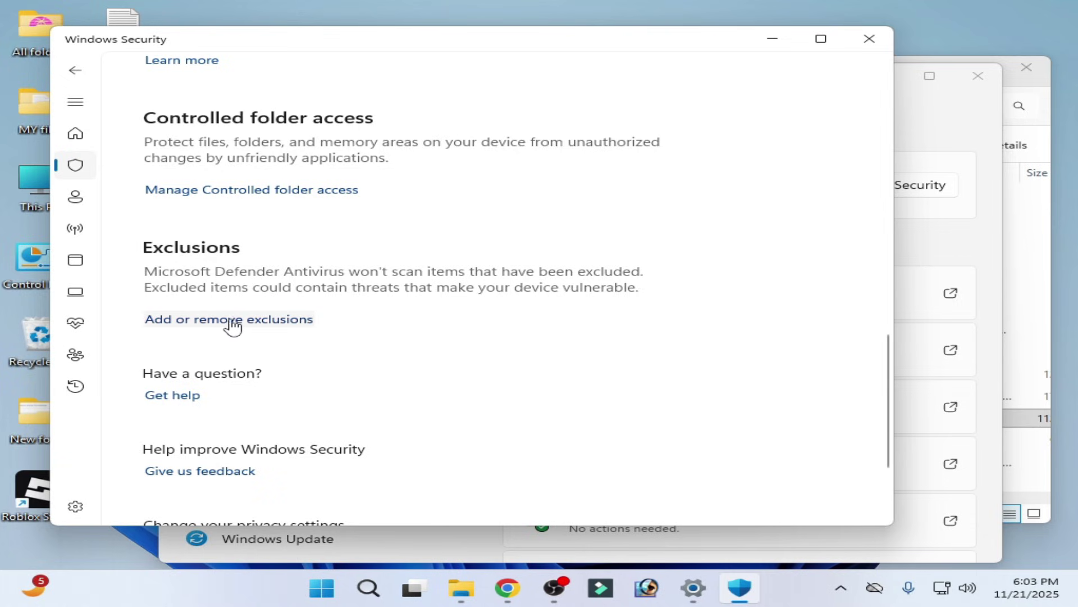
click(224, 327)
click(918, 130)
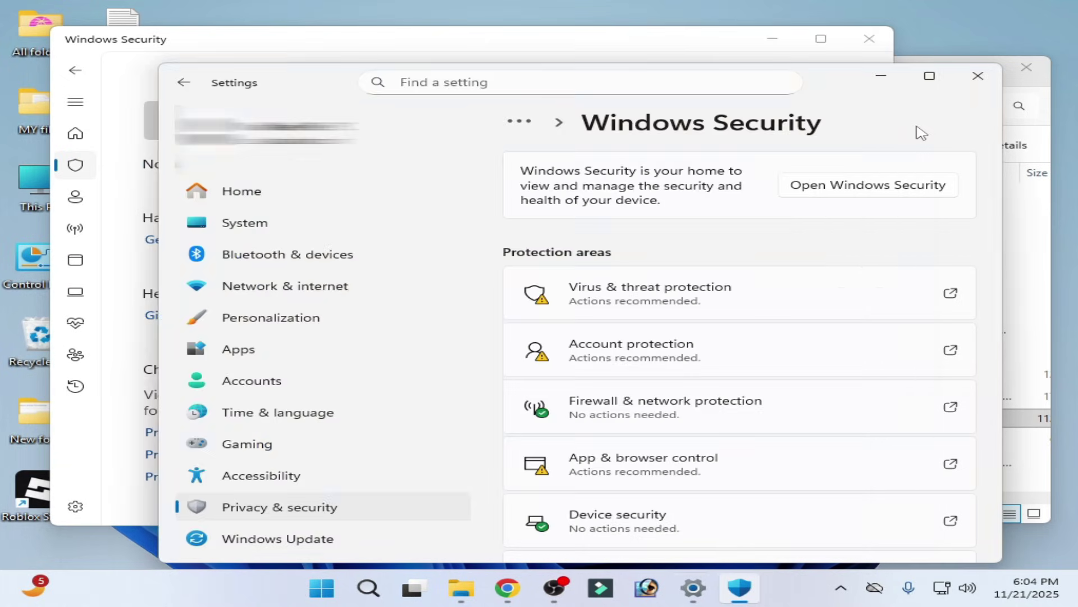
click(978, 77)
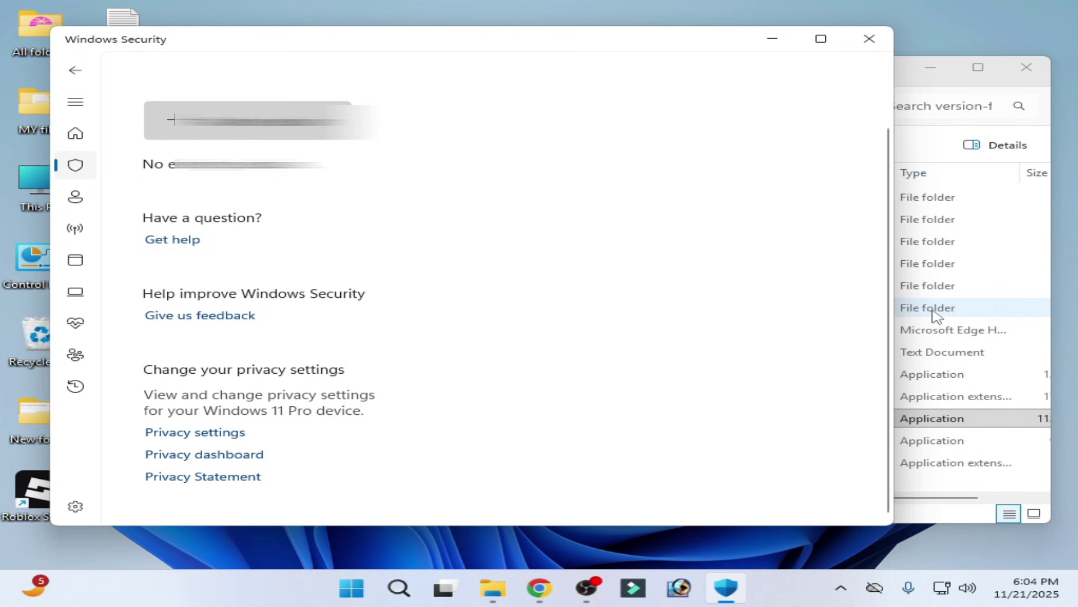
Copy RobloxPlayerBeta's full path with Copy as path and move the Explorer window aside
click(910, 329)
click(576, 422)
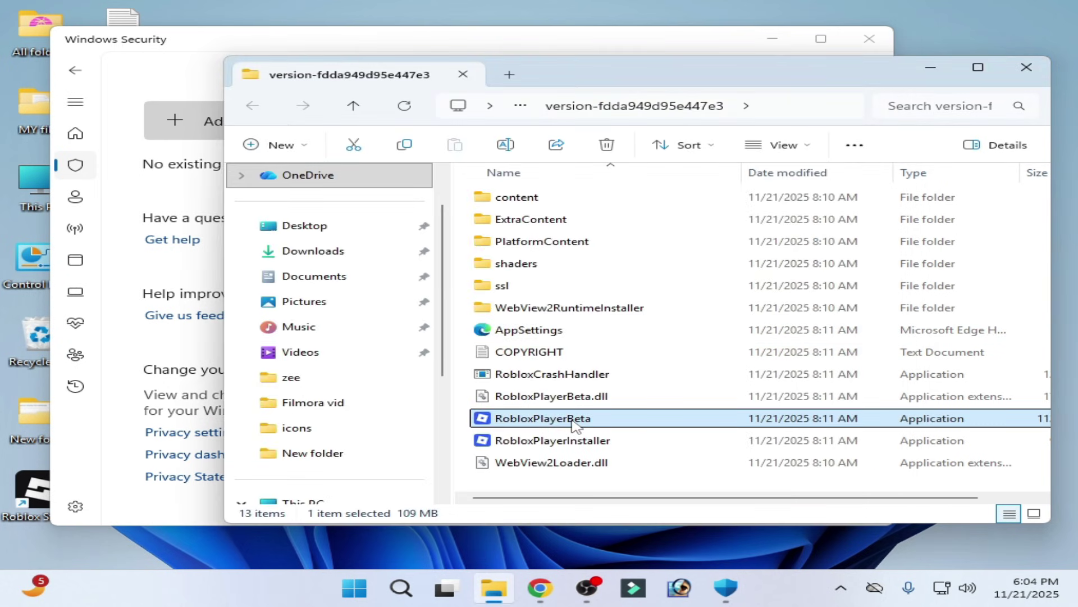
right_click(565, 424)
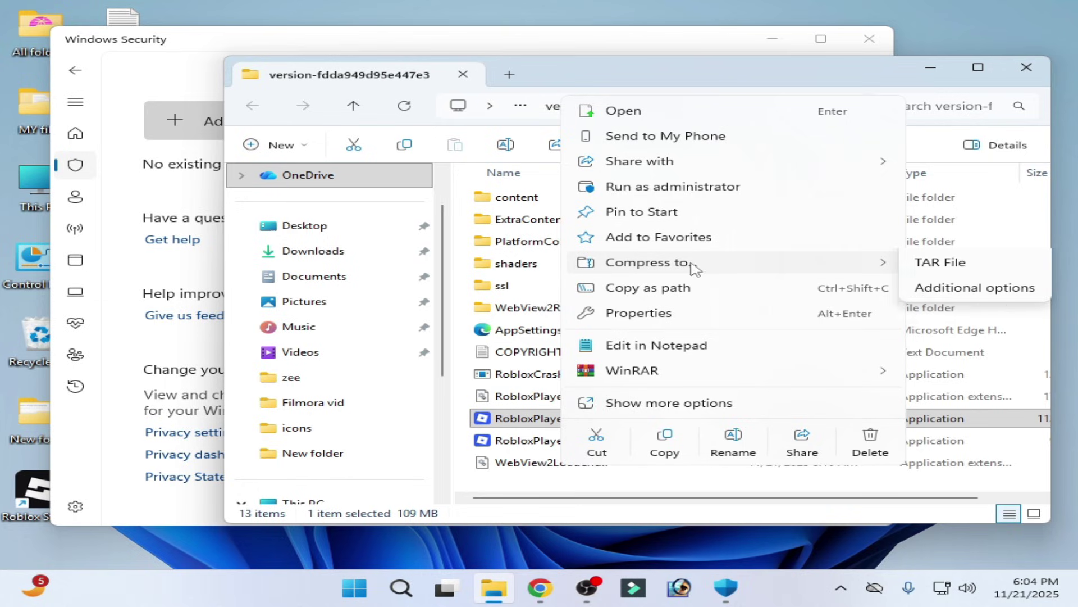
click(647, 289)
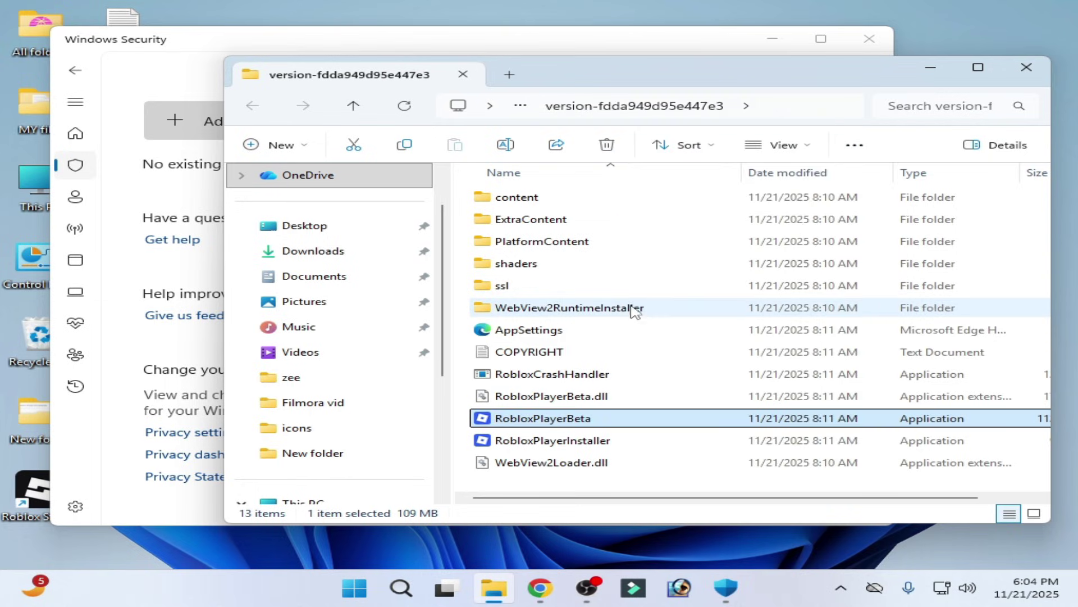
right_click(579, 419)
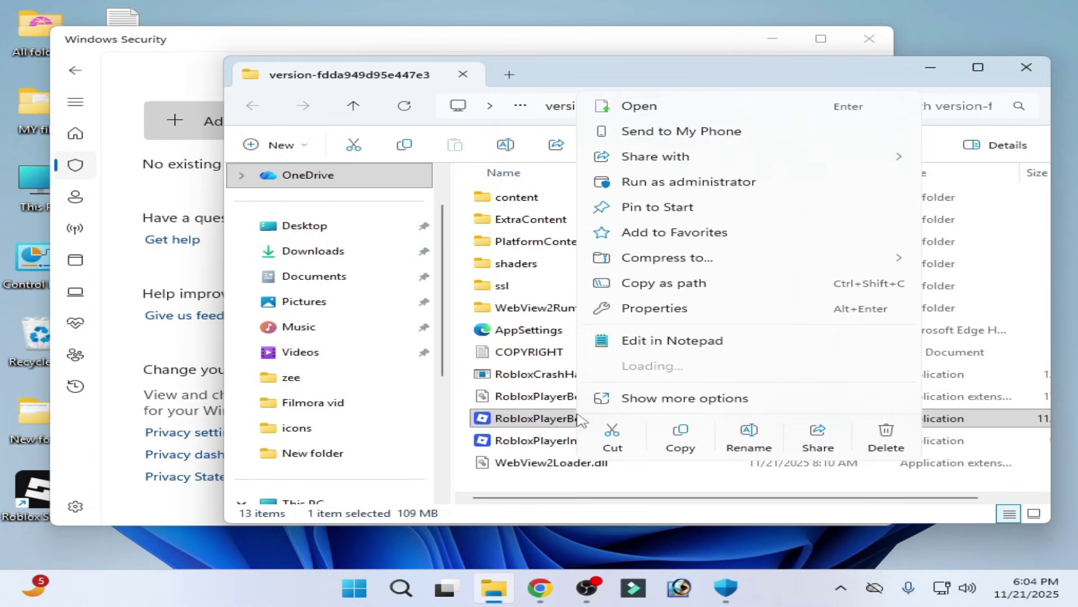
click(674, 400)
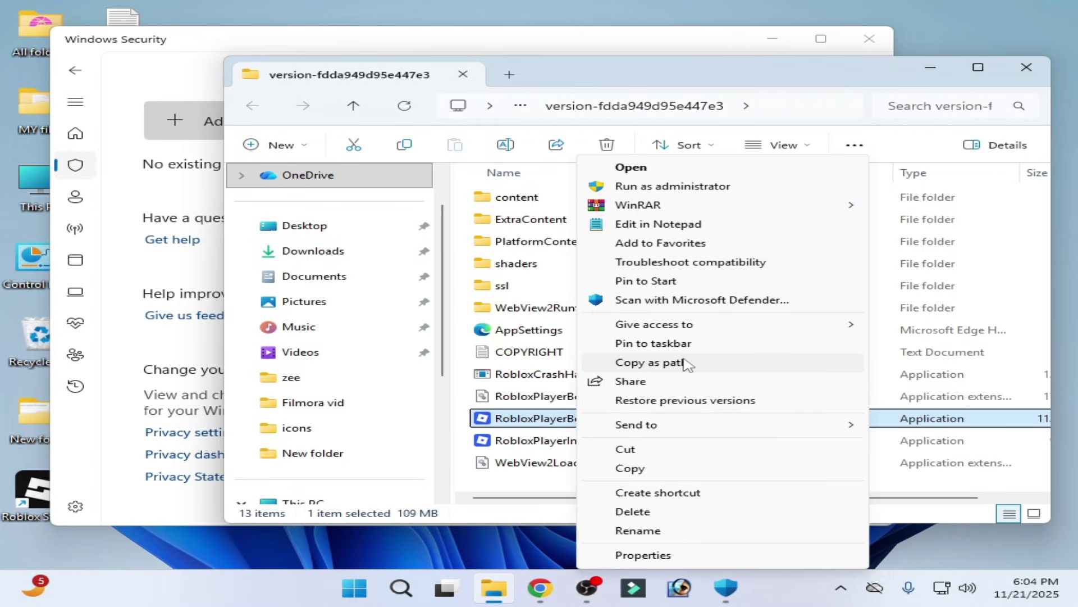
click(649, 364)
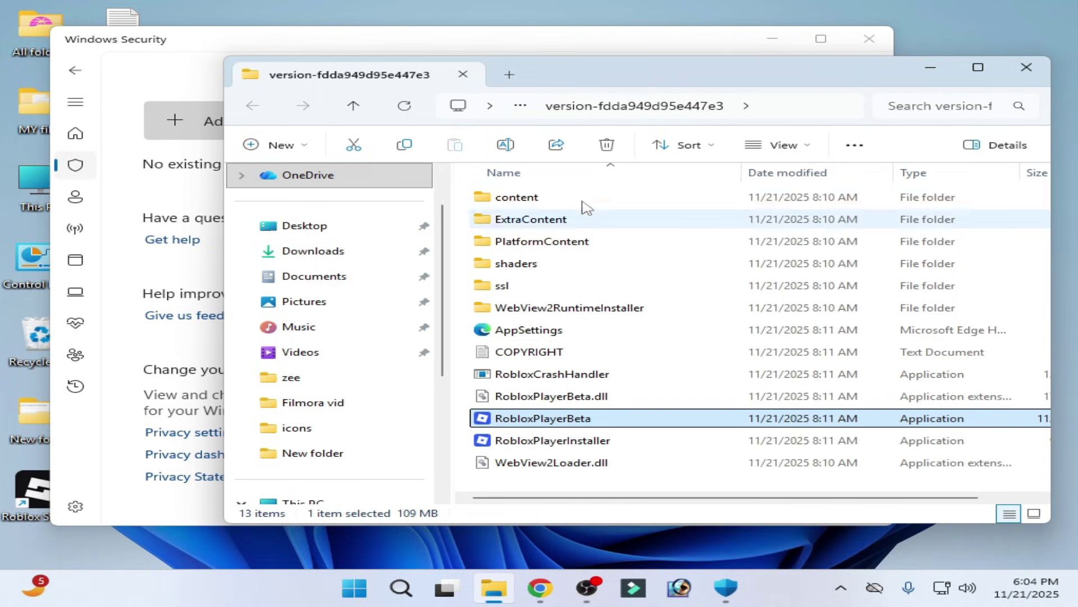
mouse_move(620, 75)
mouse_down()
mouse_move(653, 175)
mouse_move(671, 296)
mouse_up()
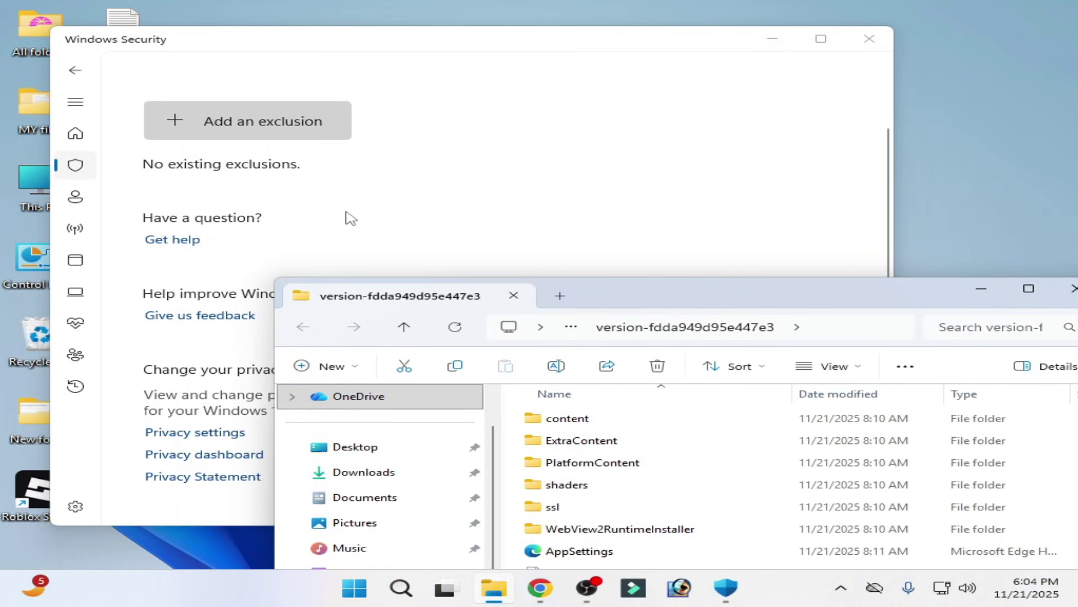
Add the pasted RobloxPlayerBeta.exe path as a process exclusion
click(260, 131)
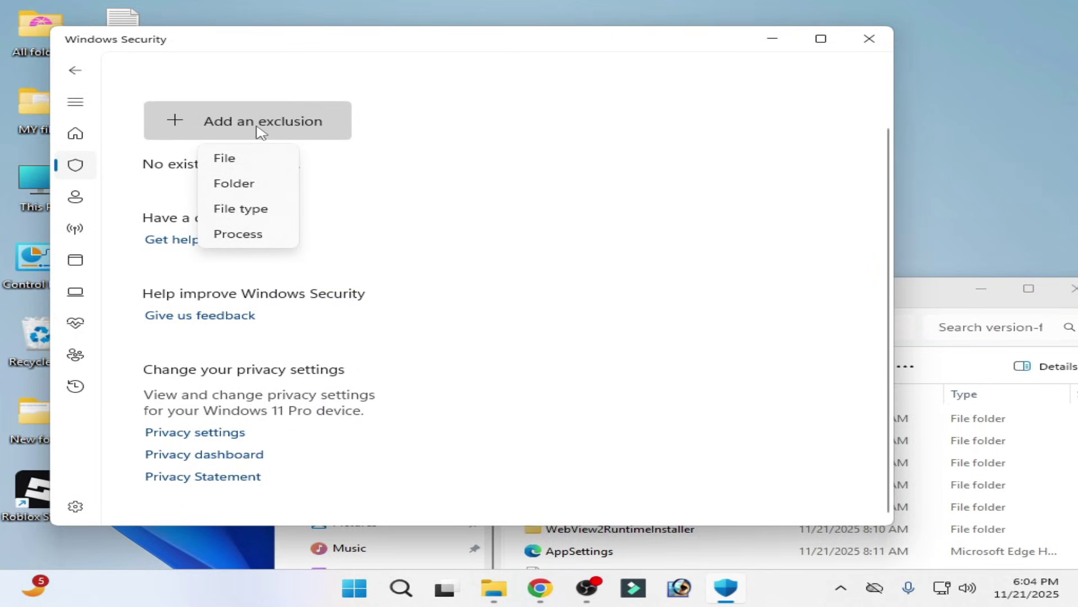
click(242, 238)
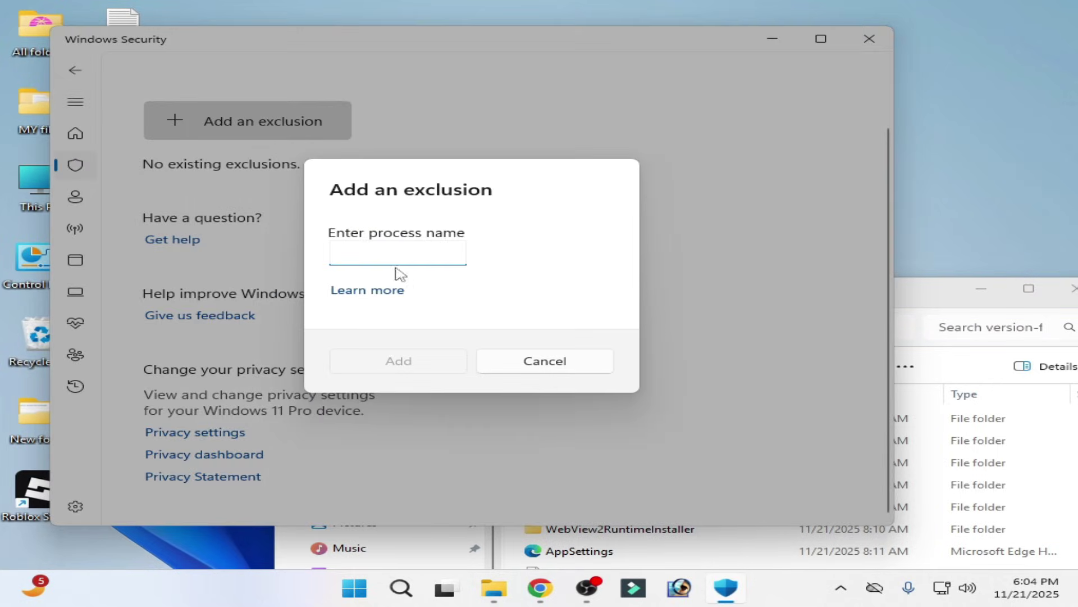
right_click(383, 253)
click(434, 270)
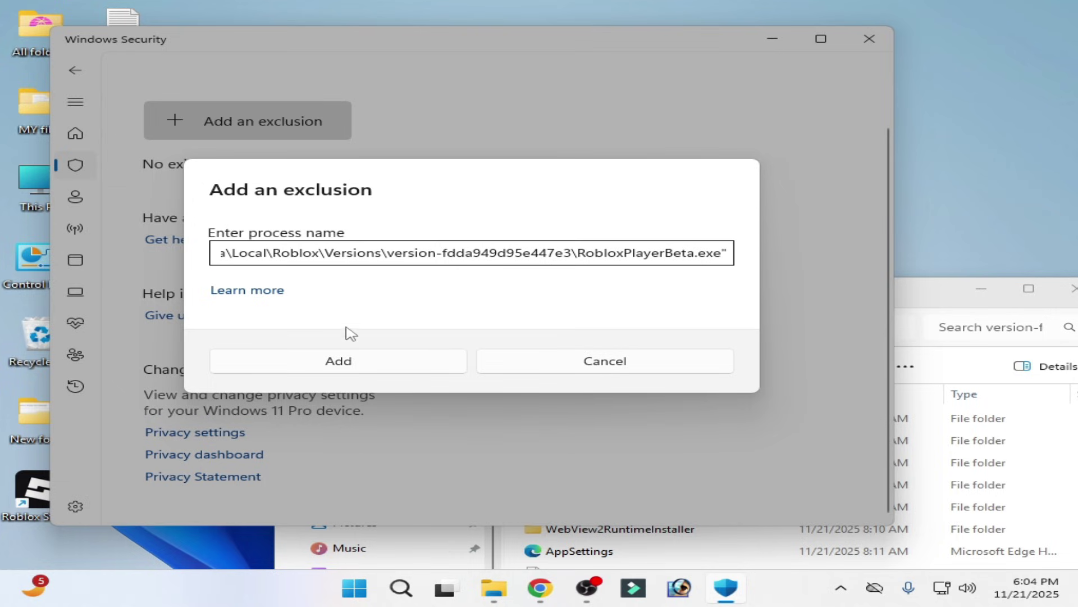
click(331, 362)
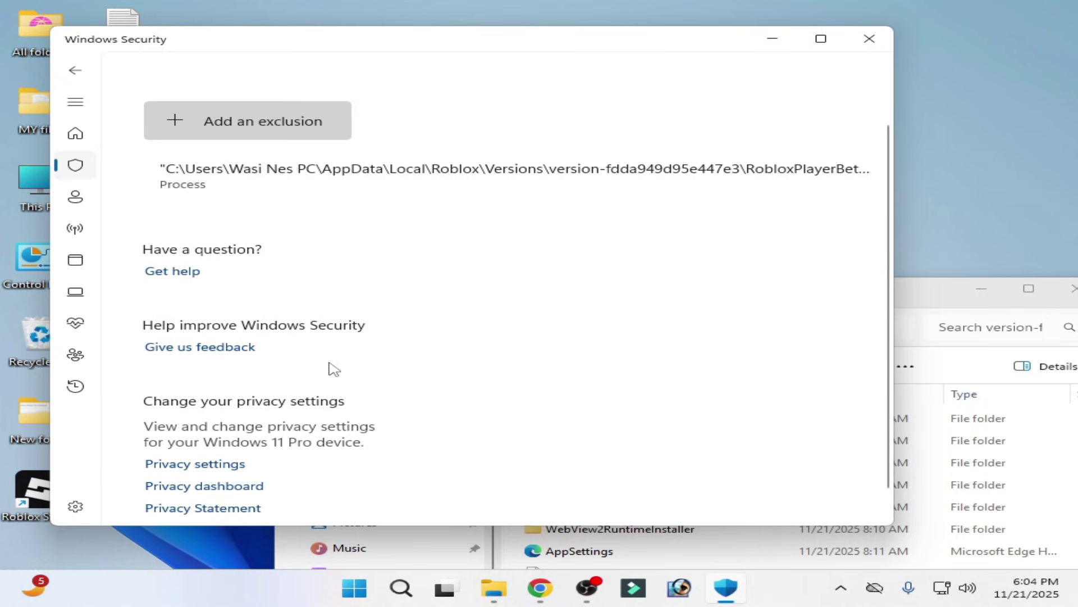
Close the leftover Explorer window and reposition Windows Security
drag(907, 297, 597, 277)
click(765, 267)
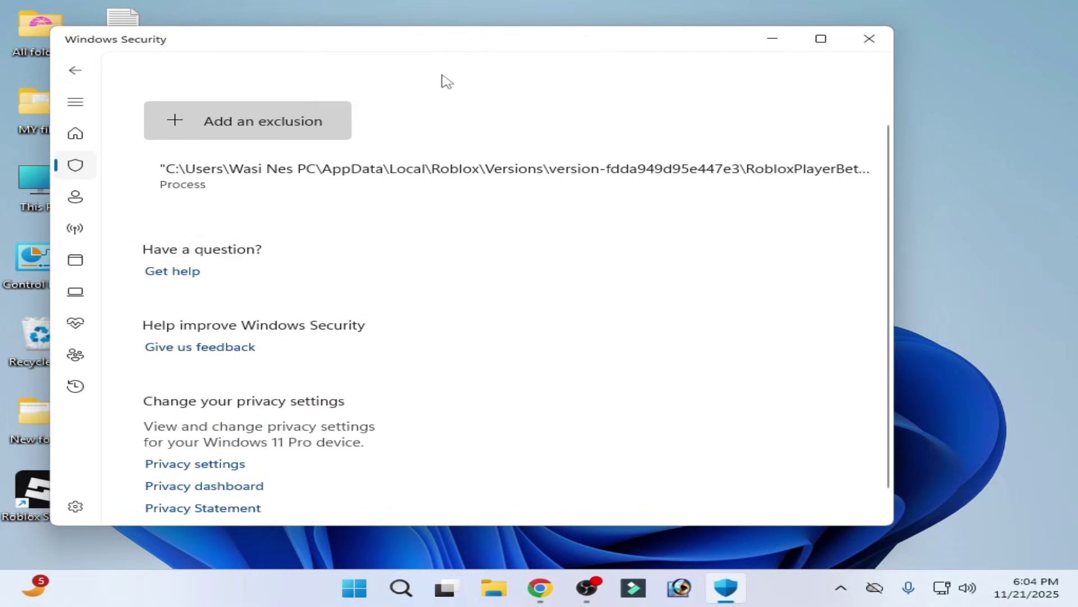
mouse_move(439, 44)
mouse_down()
mouse_move(621, 164)
mouse_move(615, 108)
mouse_up()
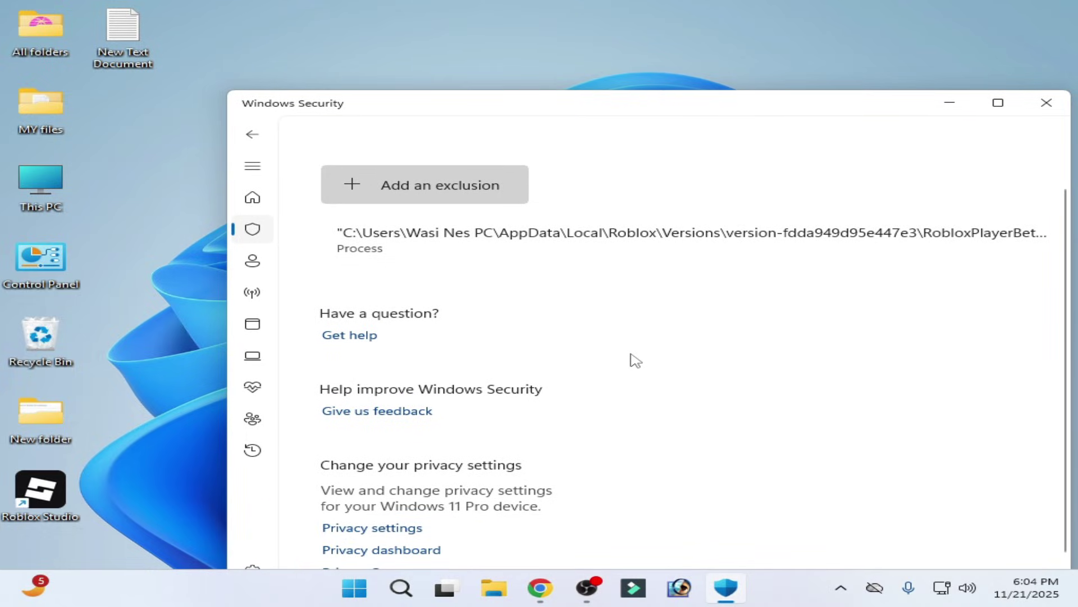
Open This PC, toggle hidden items off, and navigate to C:\Users\Wasi Nes PC
click(45, 203)
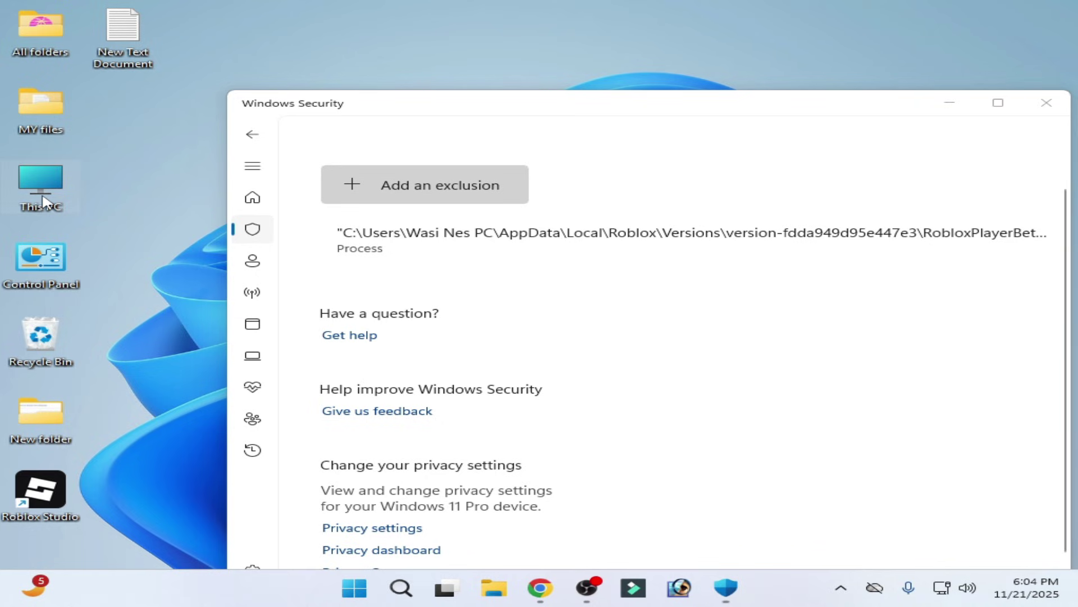
double_click(45, 202)
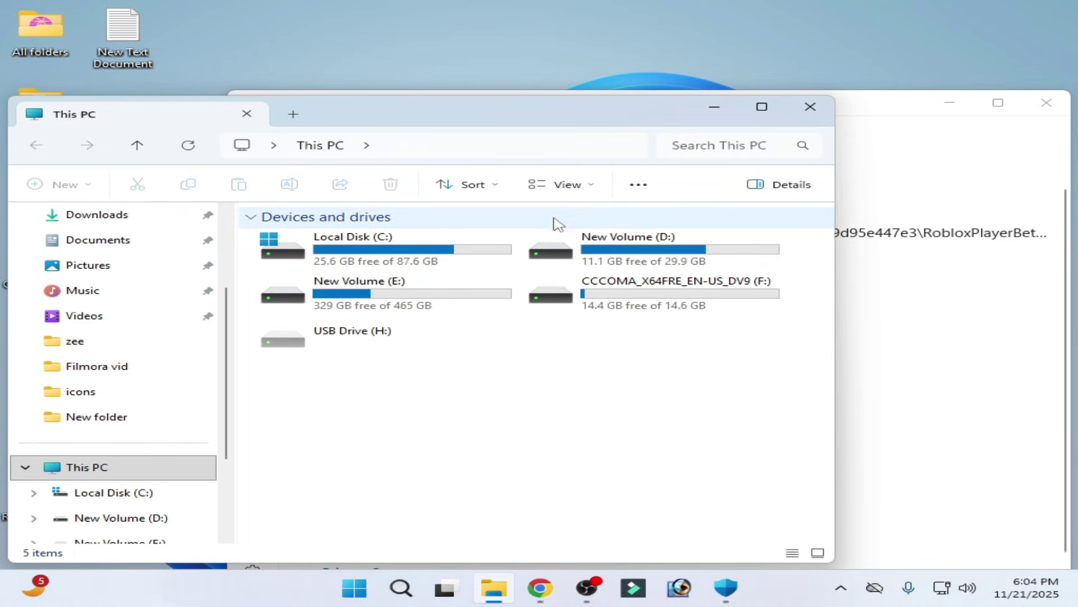
click(571, 189)
mouse_move(560, 478)
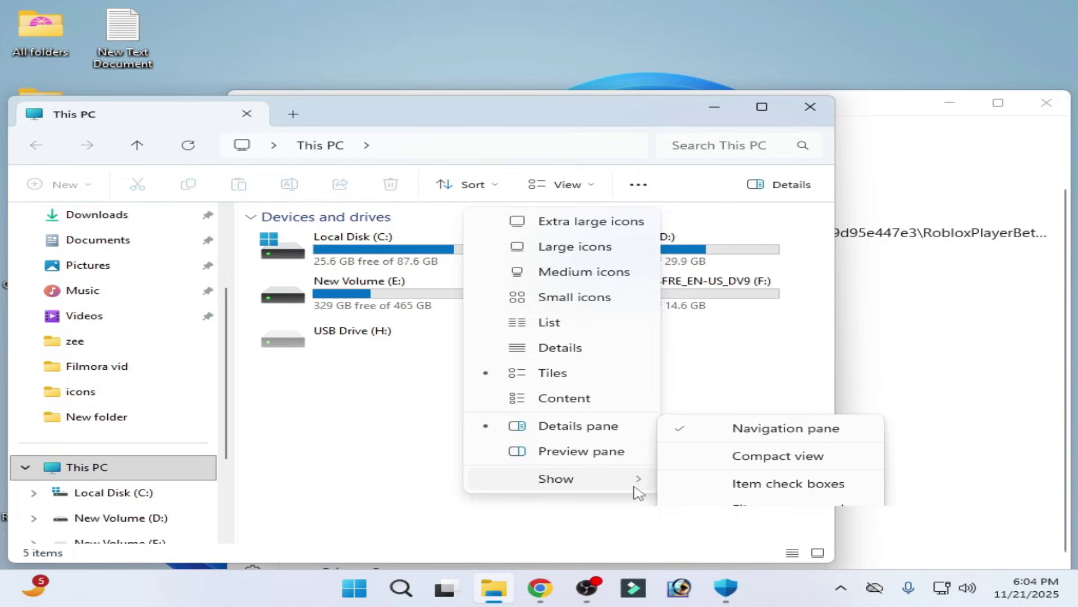
click(752, 478)
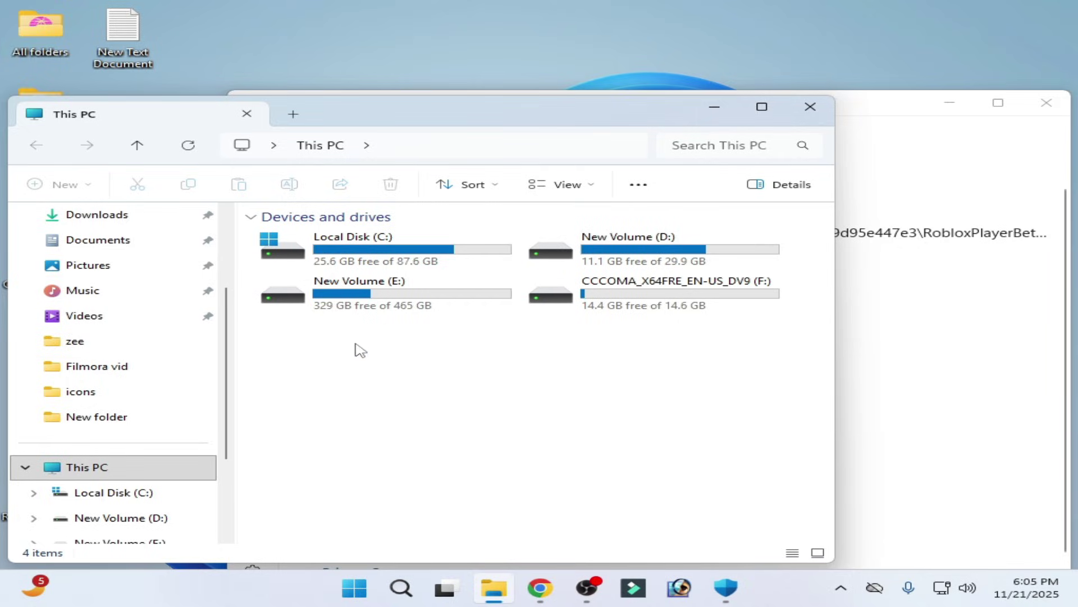
double_click(362, 254)
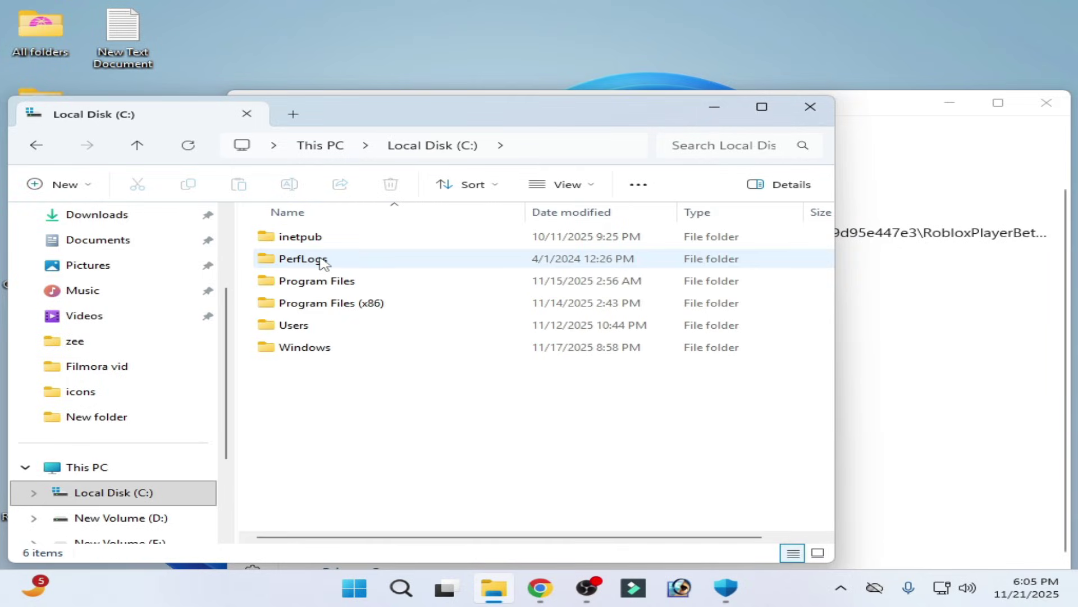
double_click(311, 327)
click(325, 263)
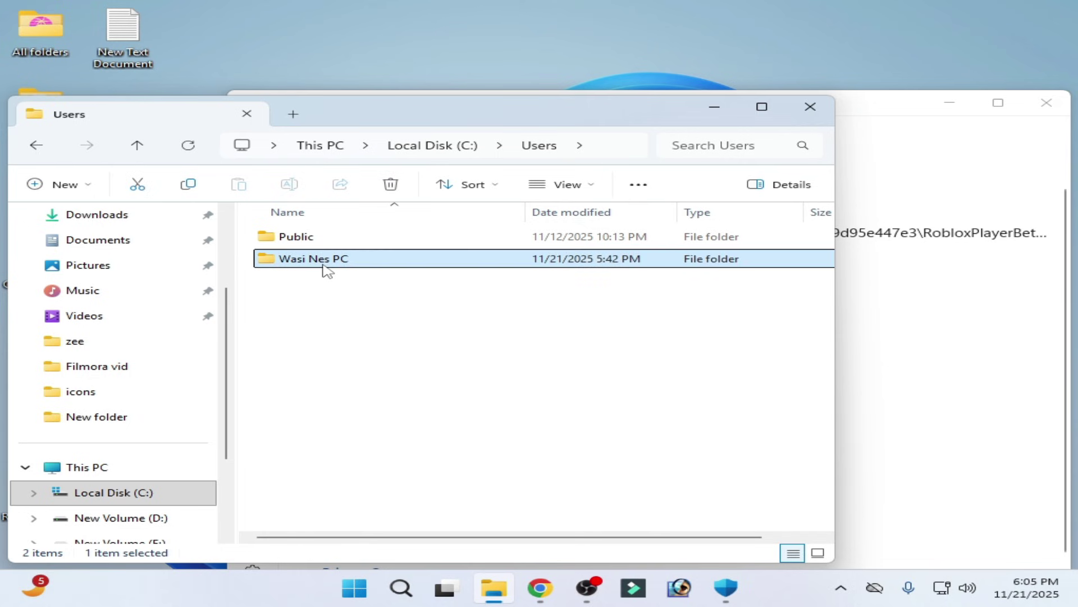
double_click(327, 268)
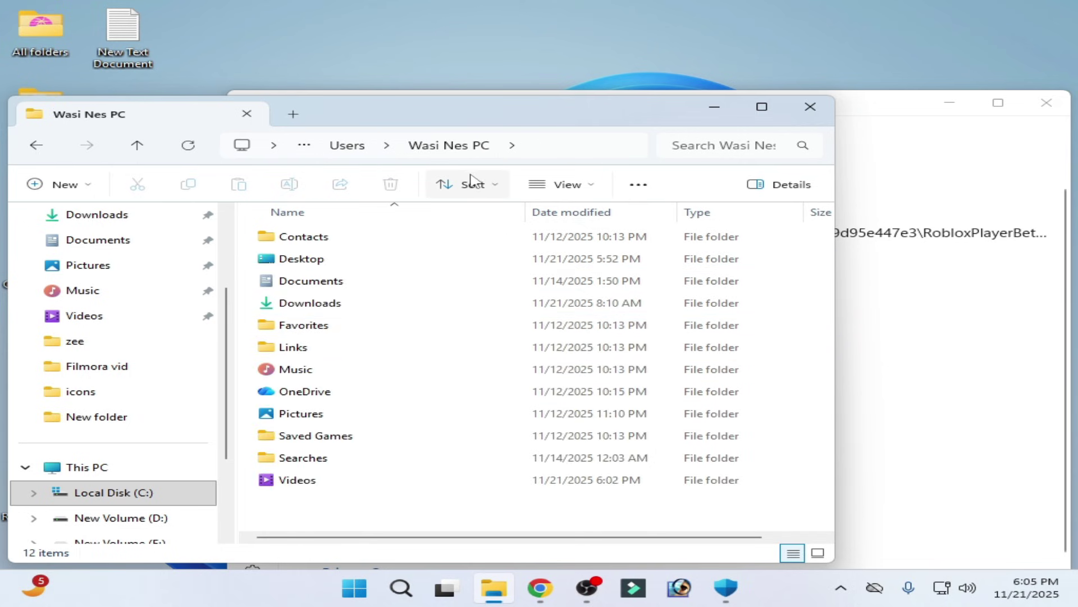
Show hidden items and open AppData\Local in the user folder
click(566, 185)
mouse_move(557, 479)
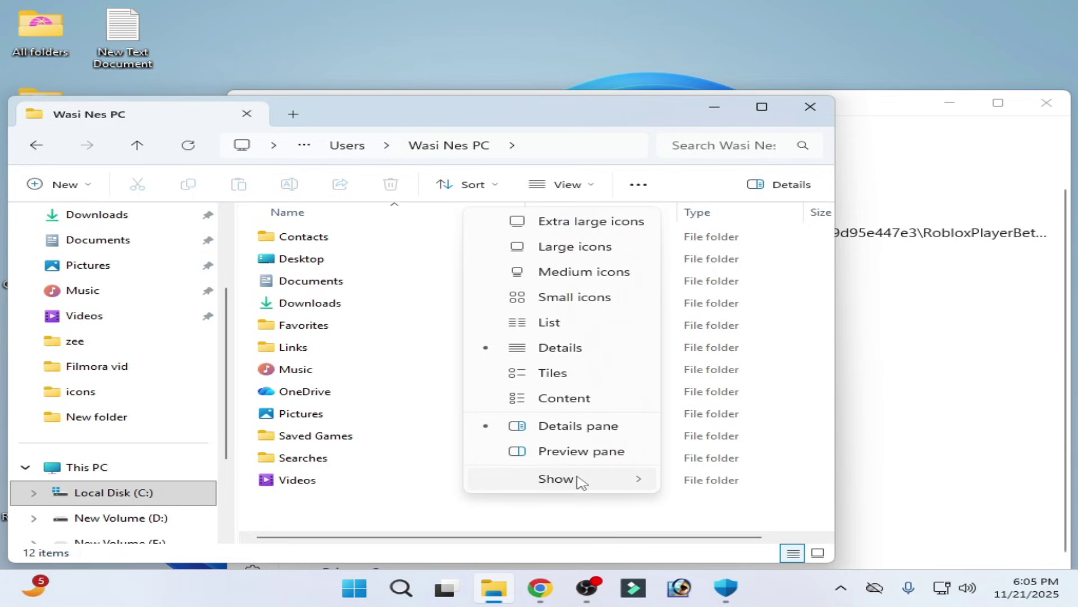
click(754, 476)
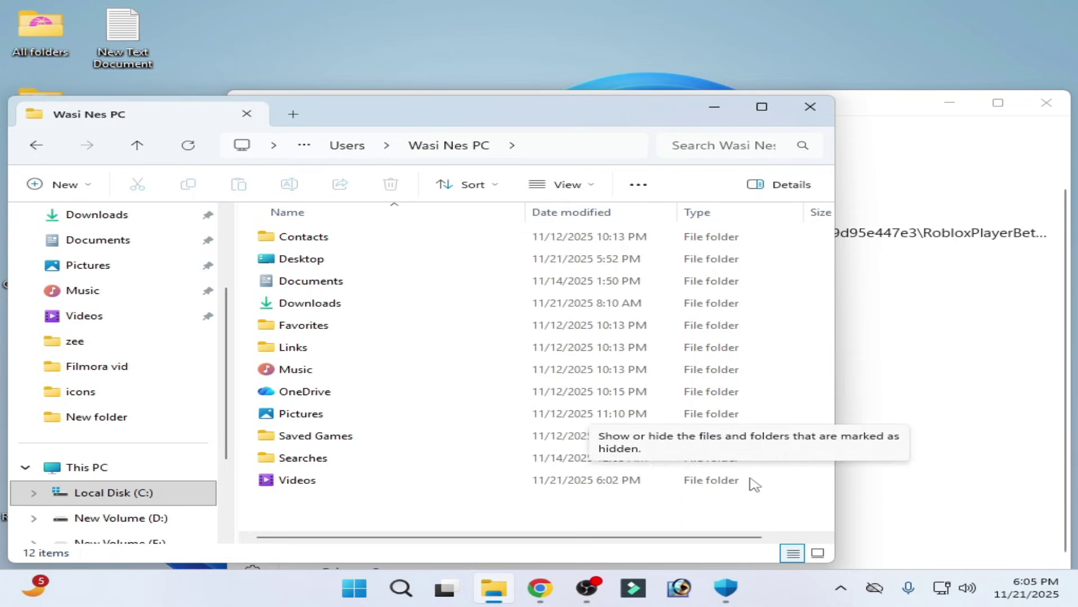
click(314, 243)
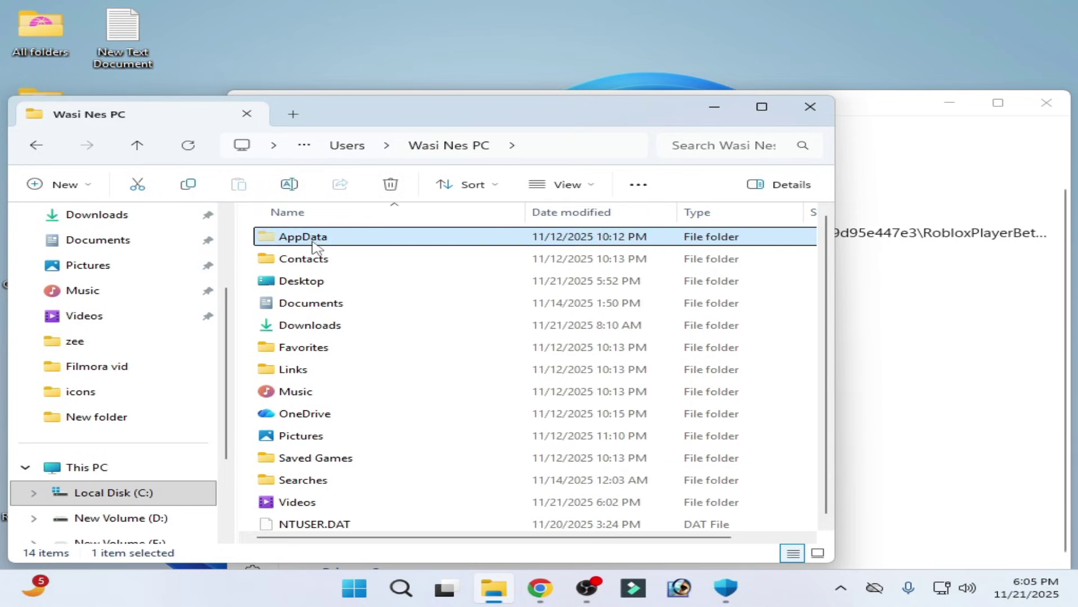
double_click(320, 241)
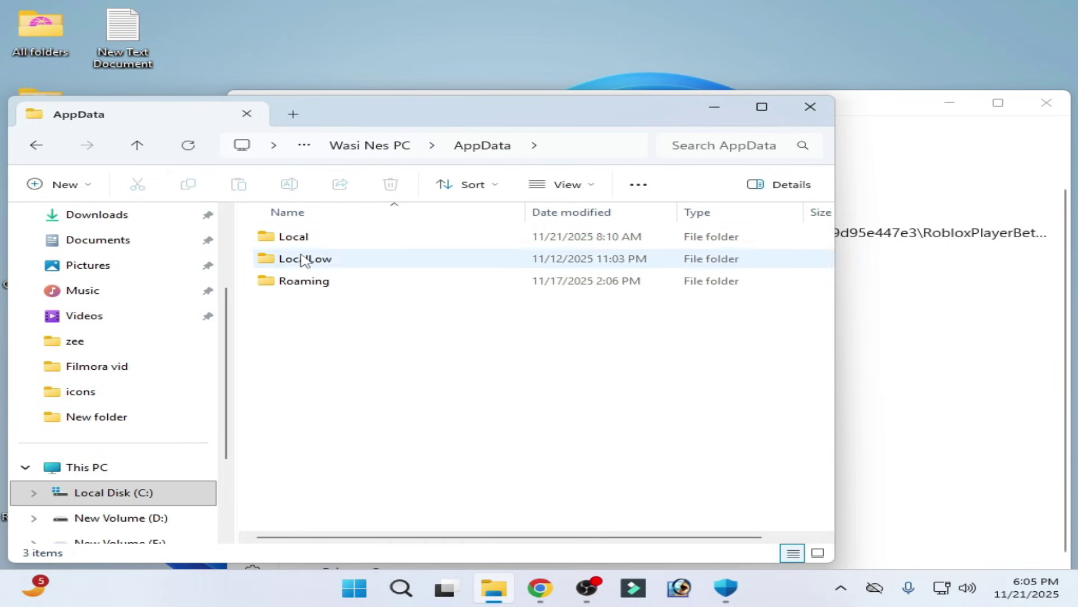
double_click(303, 244)
scroll(329, 440, down, 1)
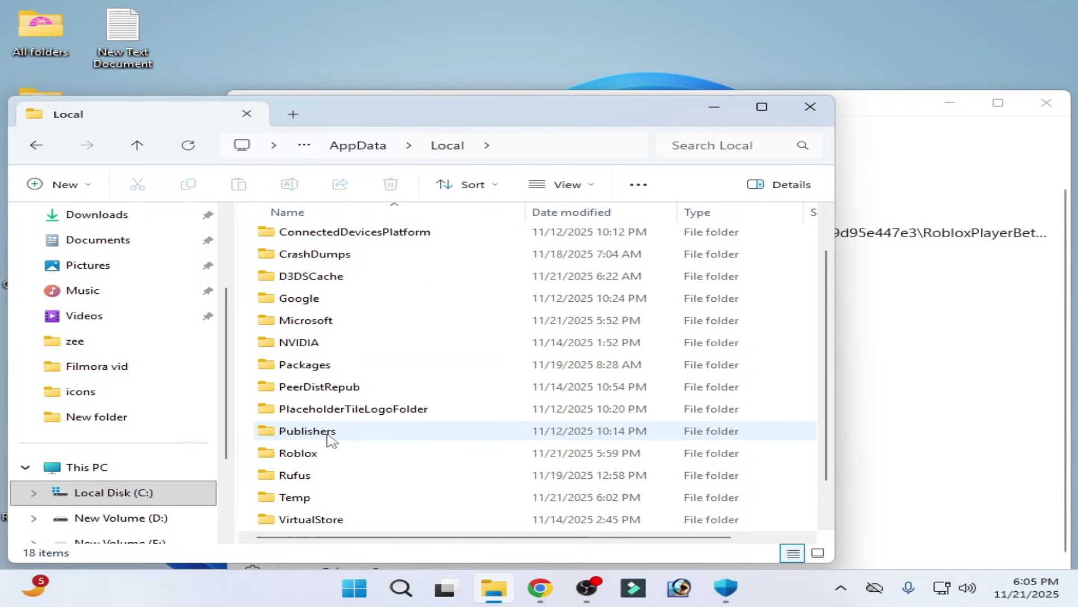
Select RobloxPlayerBeta in Roblox\Versions\version-fdda949d95e447e3, then close Explorer
double_click(312, 455)
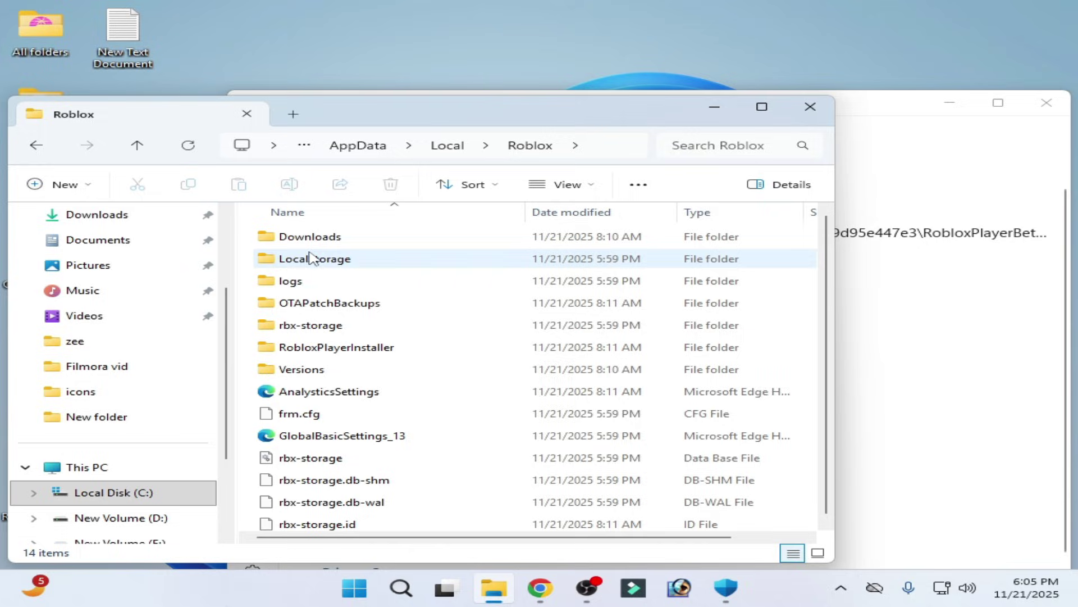
double_click(302, 371)
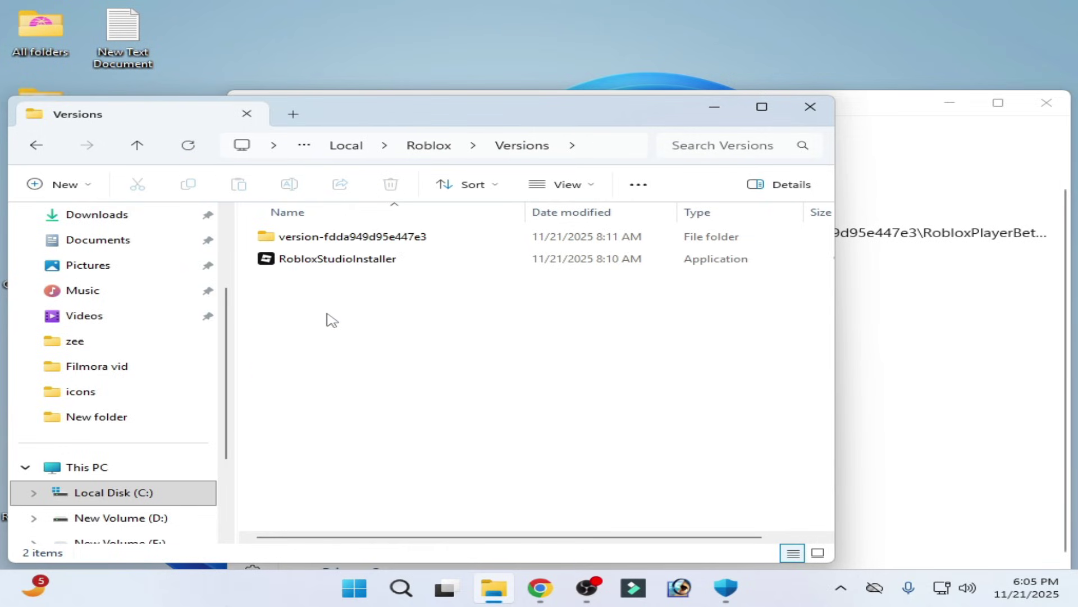
double_click(359, 239)
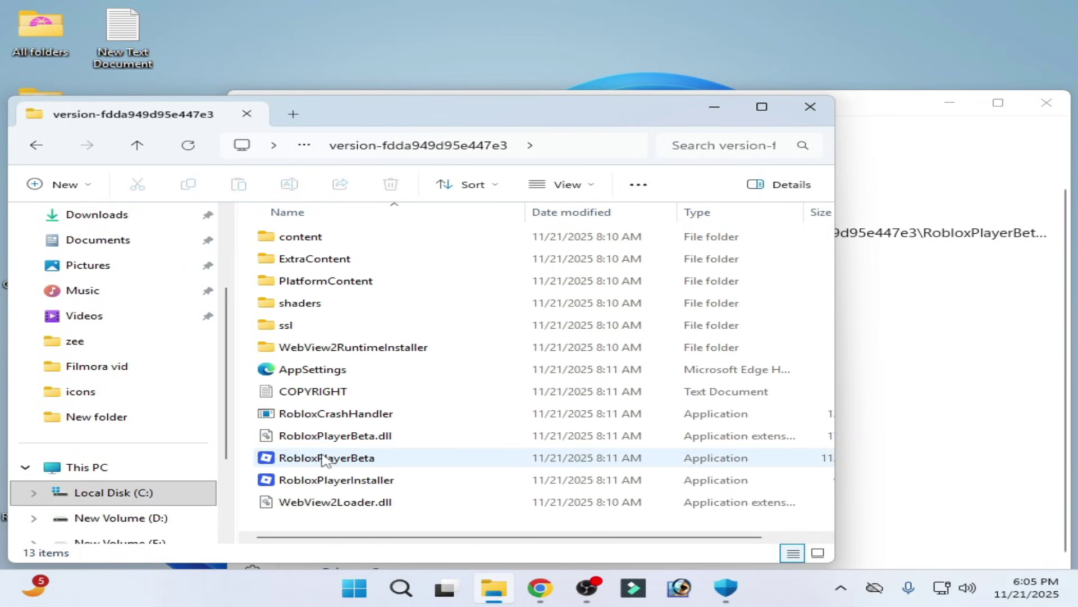
click(335, 466)
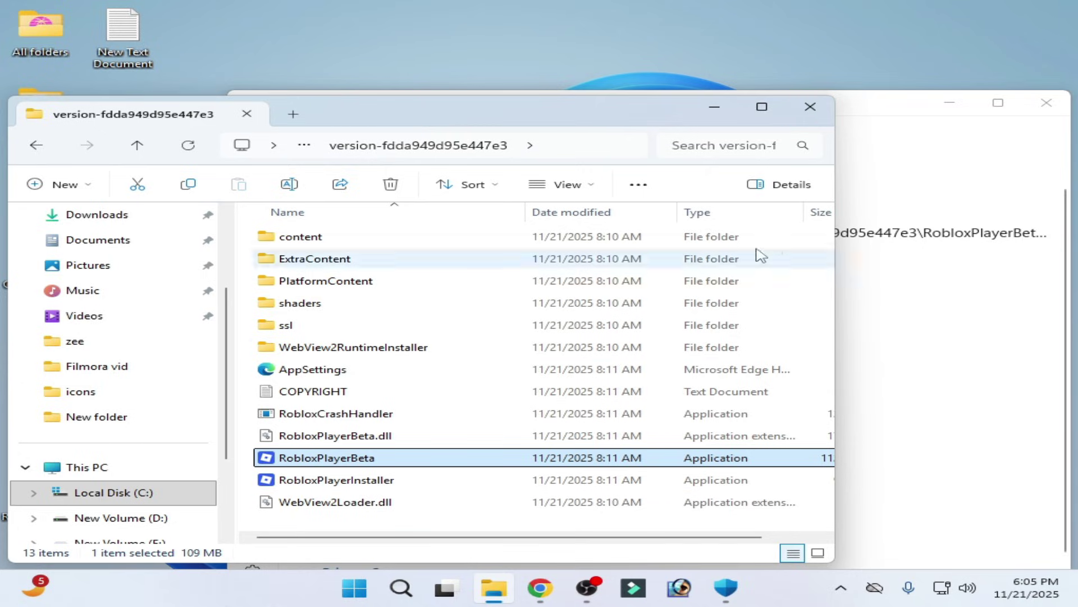
click(810, 106)
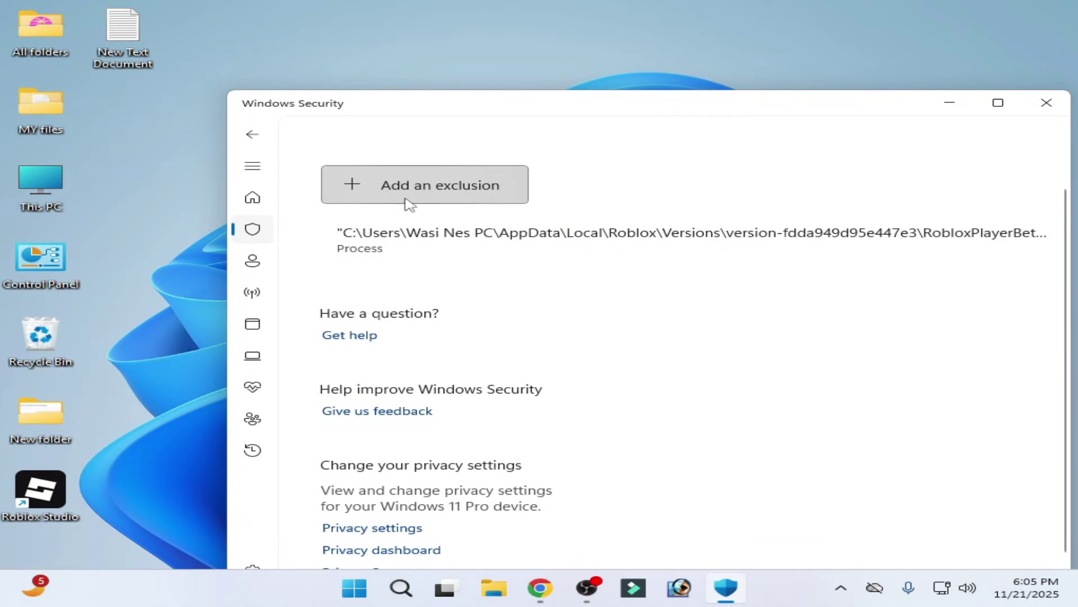
Start a File exclusion and browse the picker to C:\Users\<user>\AppData\Local
click(426, 194)
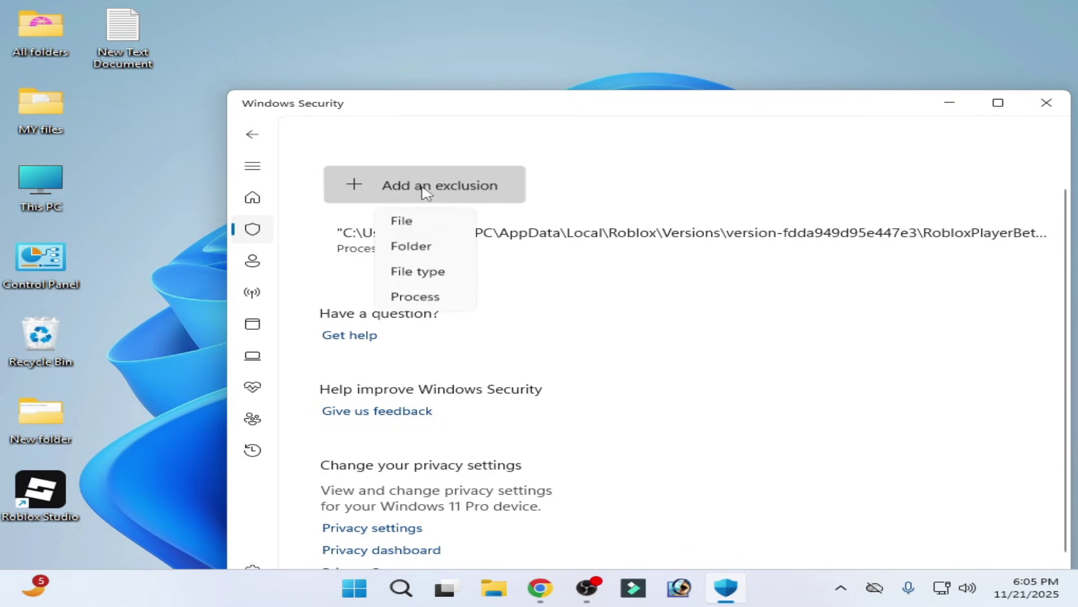
click(399, 225)
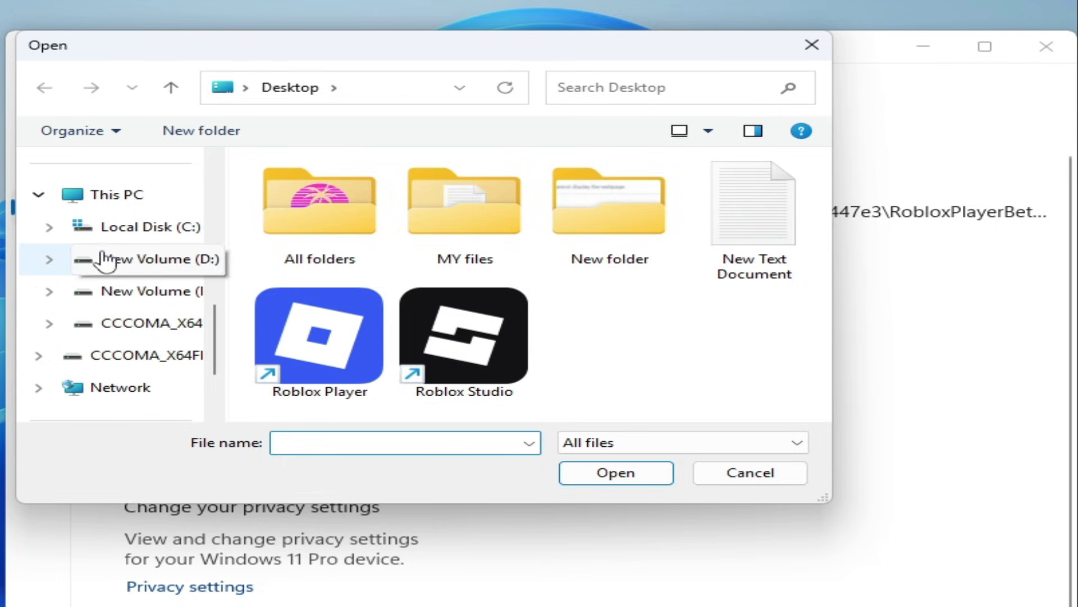
click(174, 234)
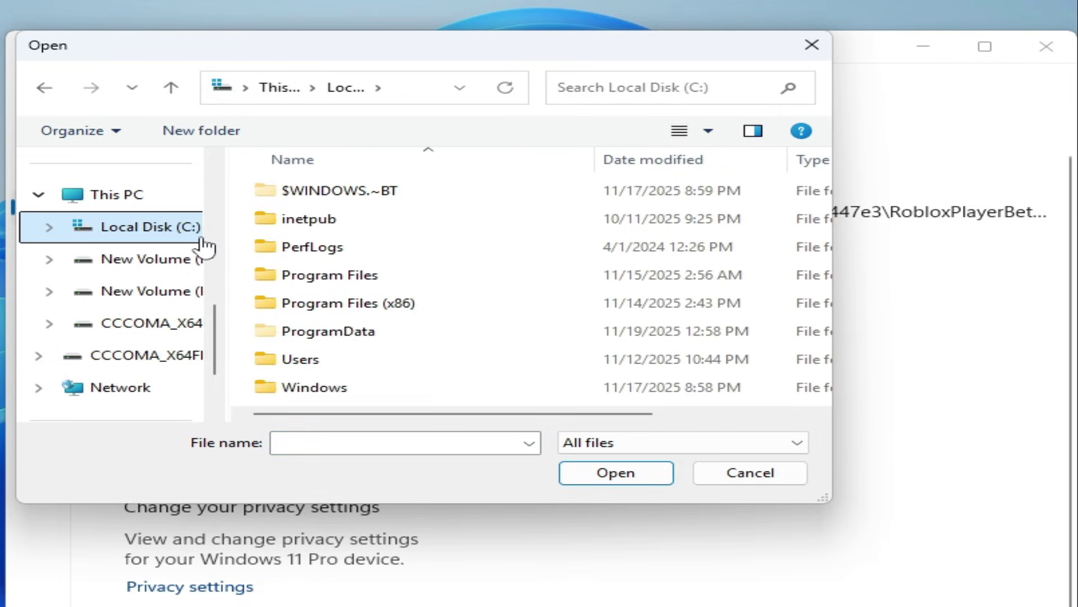
double_click(303, 360)
double_click(324, 249)
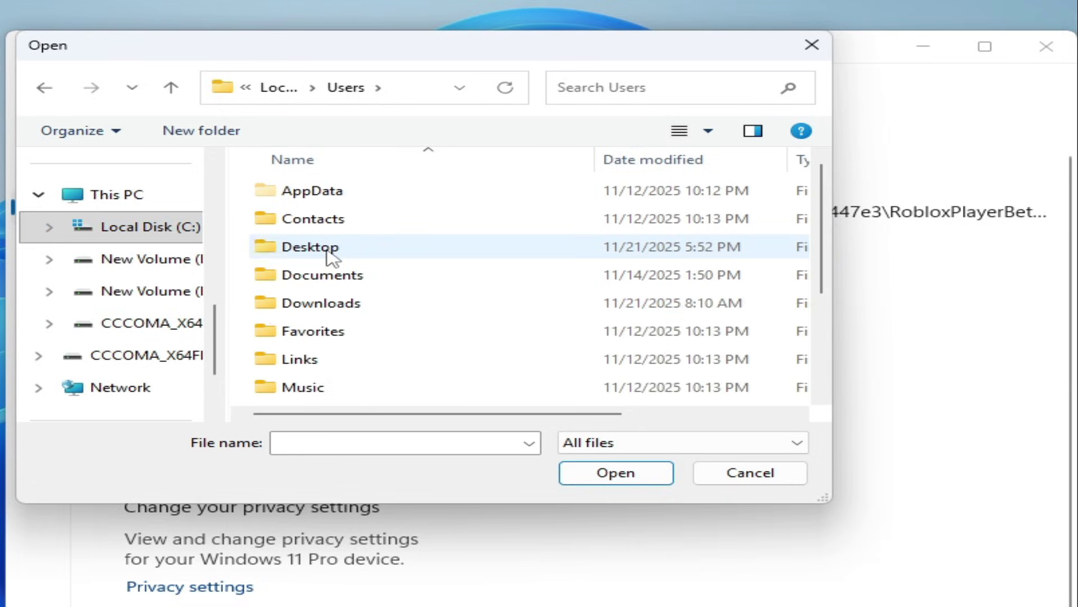
double_click(329, 196)
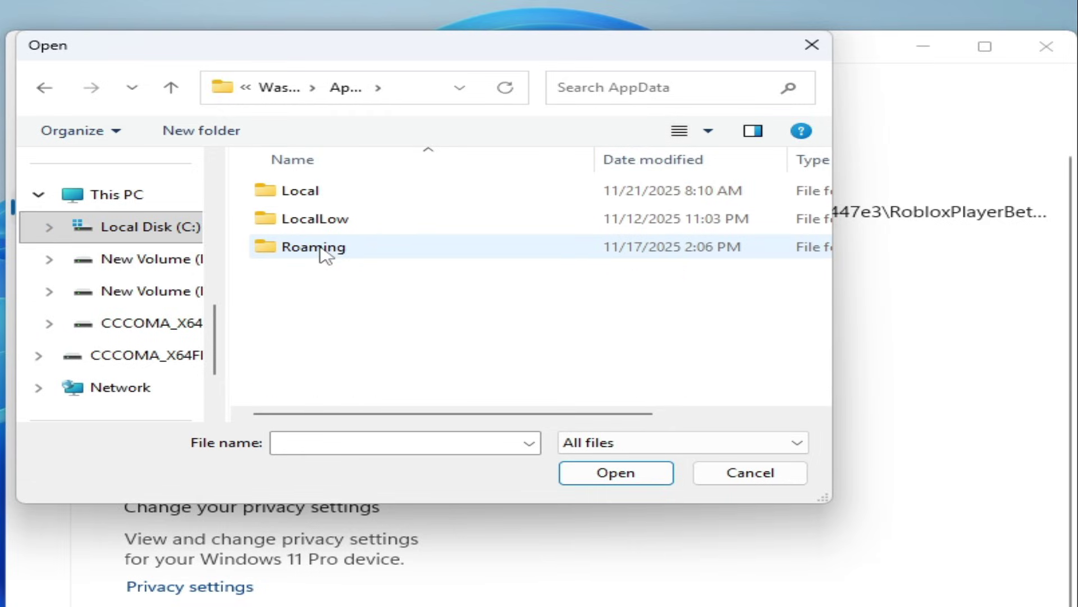
double_click(323, 194)
scroll(335, 286, down, 2)
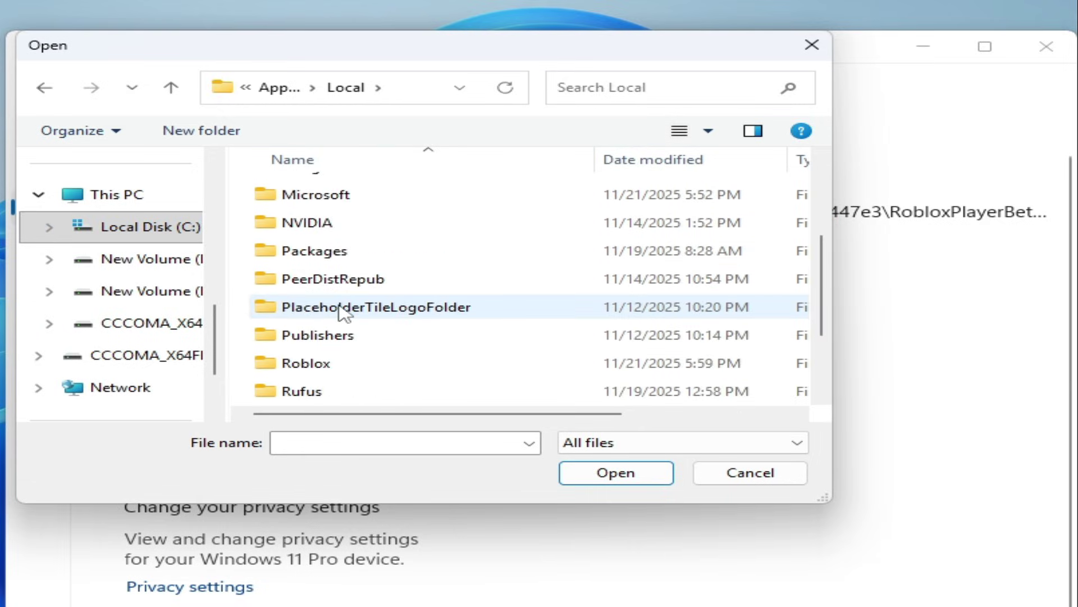
Pick RobloxPlayerBeta from Roblox\Versions\version-fdda949d95e447e3 as the excluded file
double_click(319, 363)
double_click(326, 360)
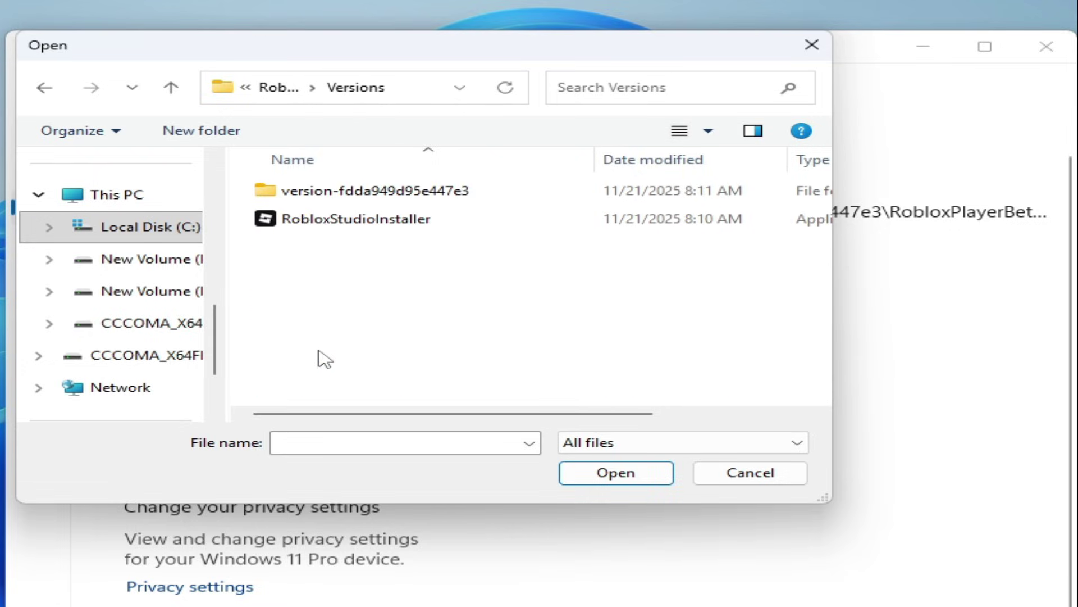
double_click(344, 196)
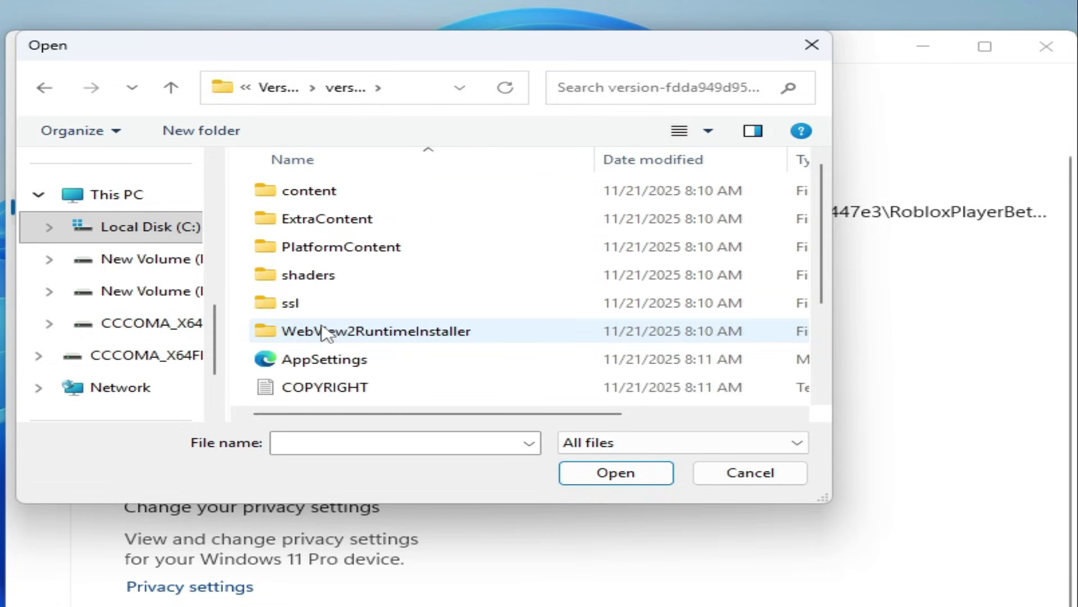
scroll(325, 333, down, 1)
scroll(324, 333, down, 1)
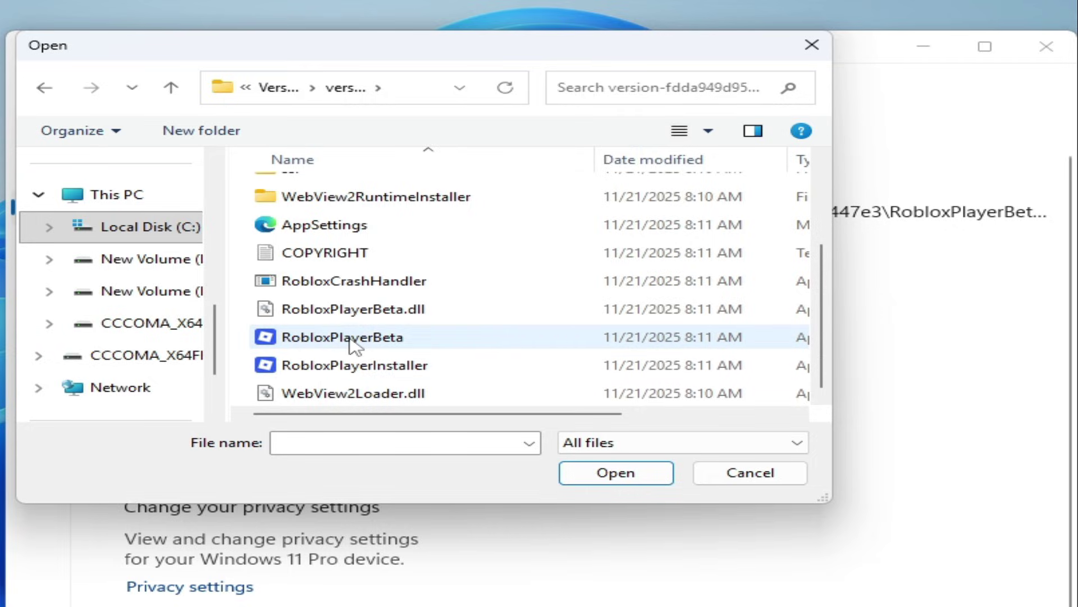
click(350, 337)
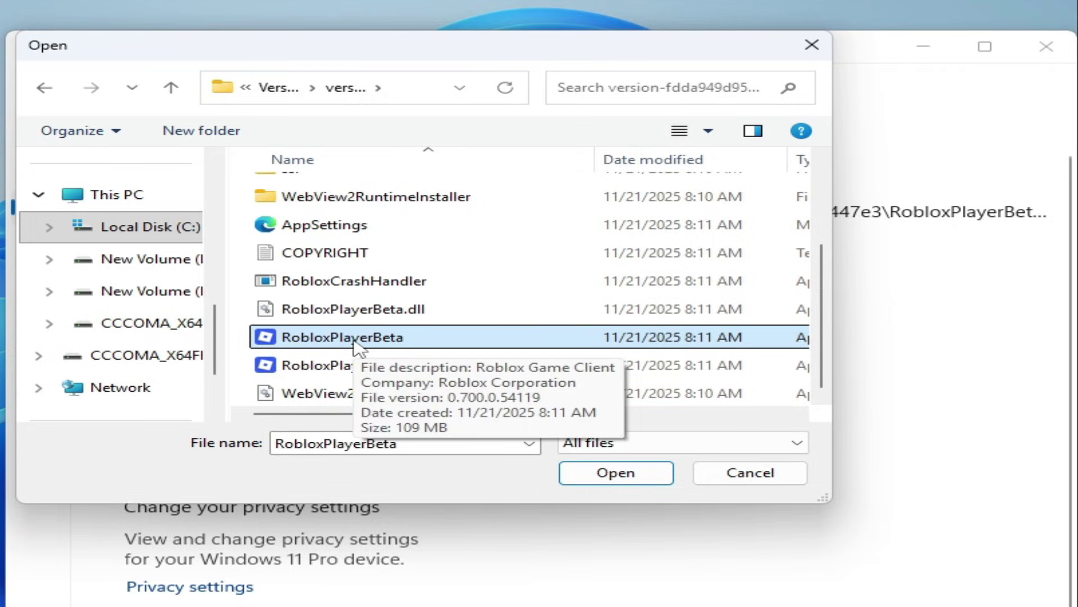
click(621, 479)
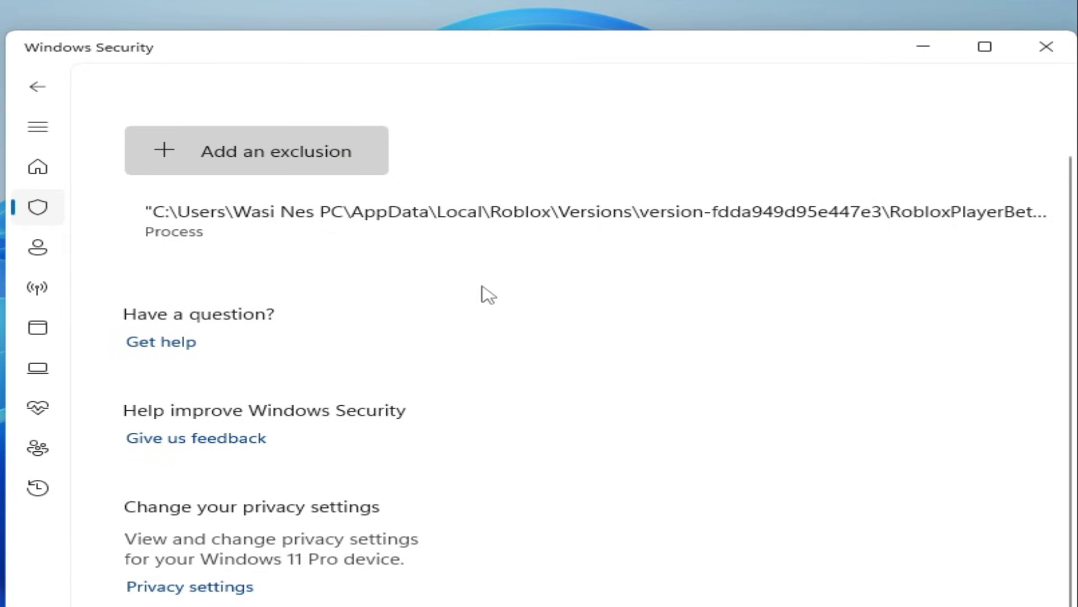
Close Windows Security and edit the Driver Store Explorer web search query
drag(834, 60, 735, 57)
click(950, 49)
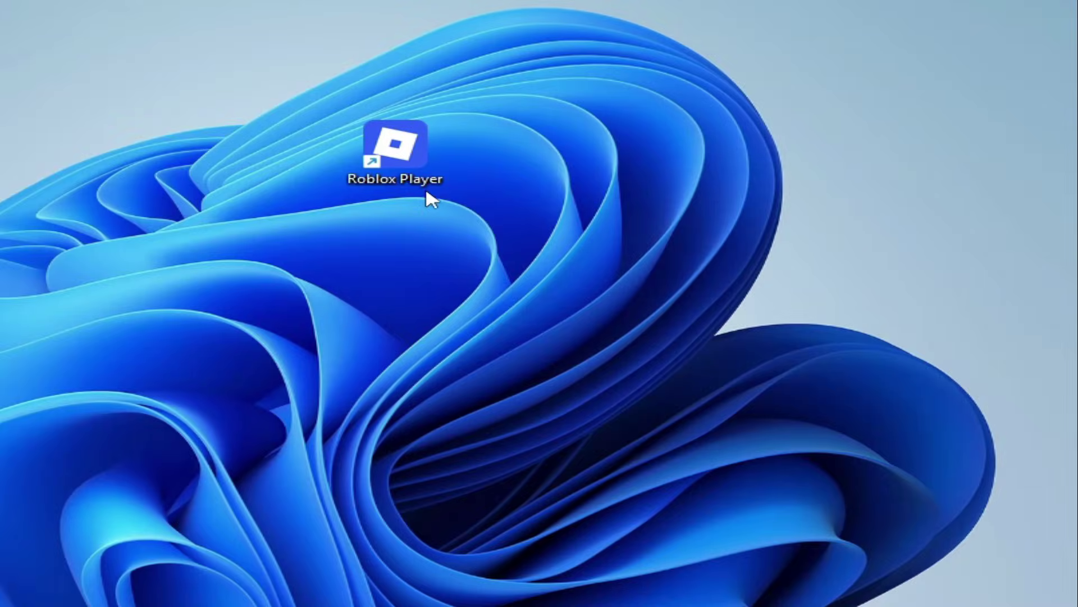
right_click(381, 161)
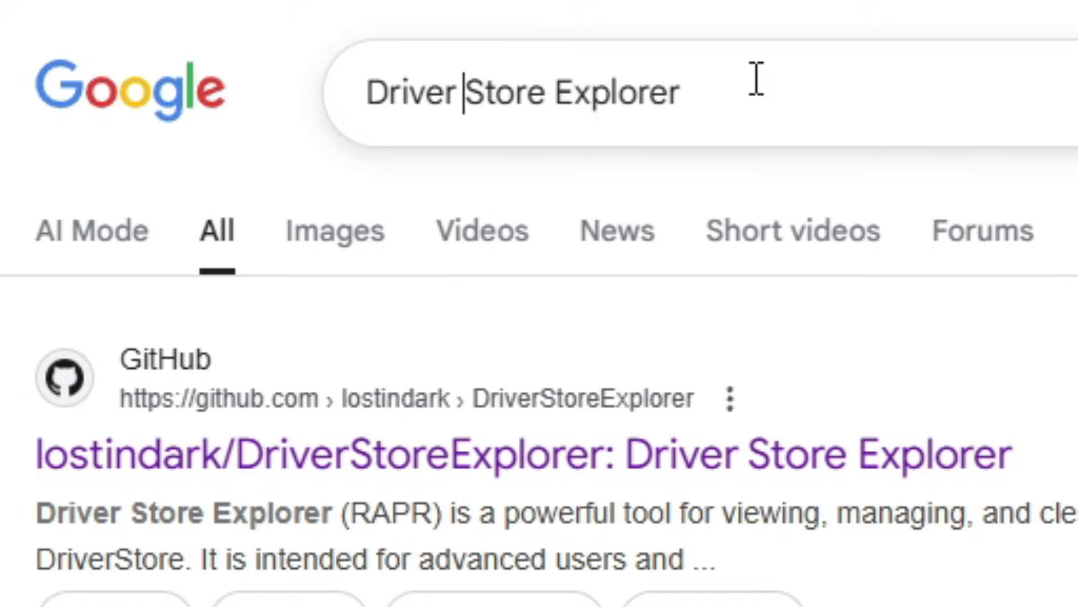
click(757, 81)
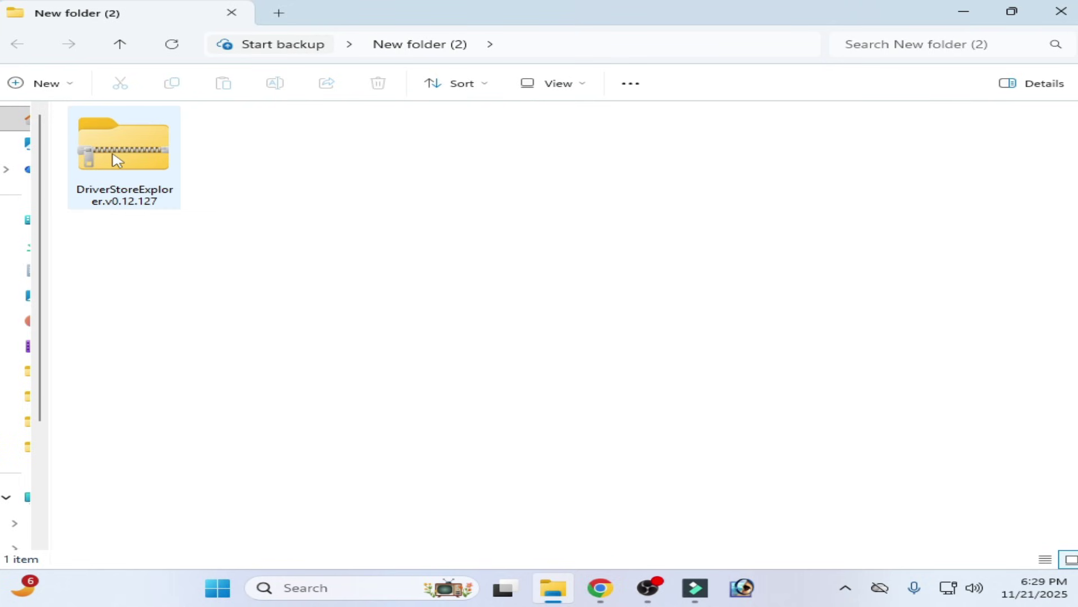
Extract the DriverStoreExplorer zip into its suggested folder
click(116, 160)
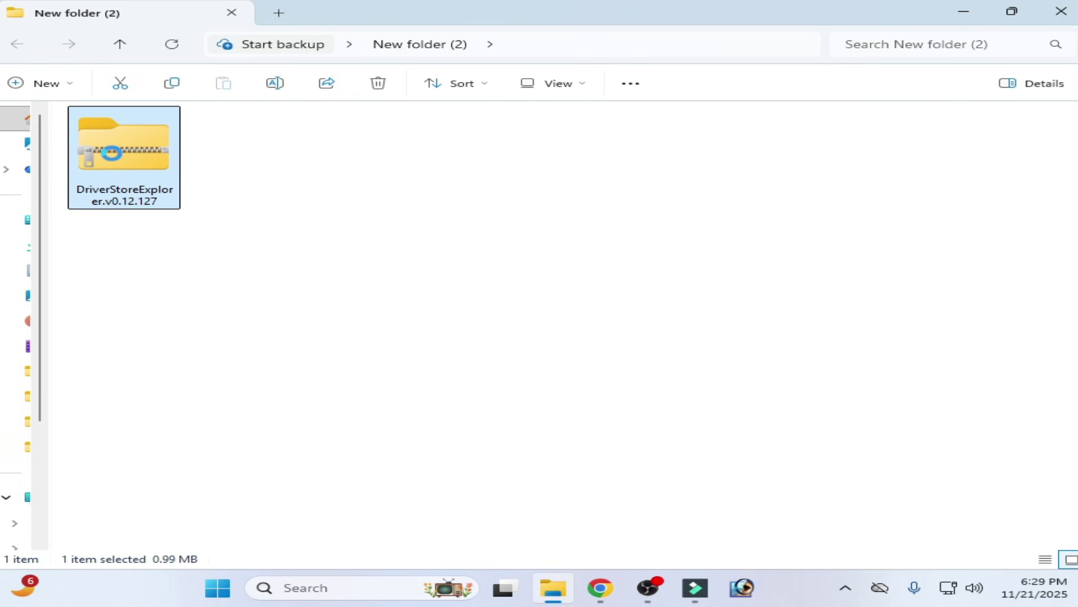
right_click(115, 160)
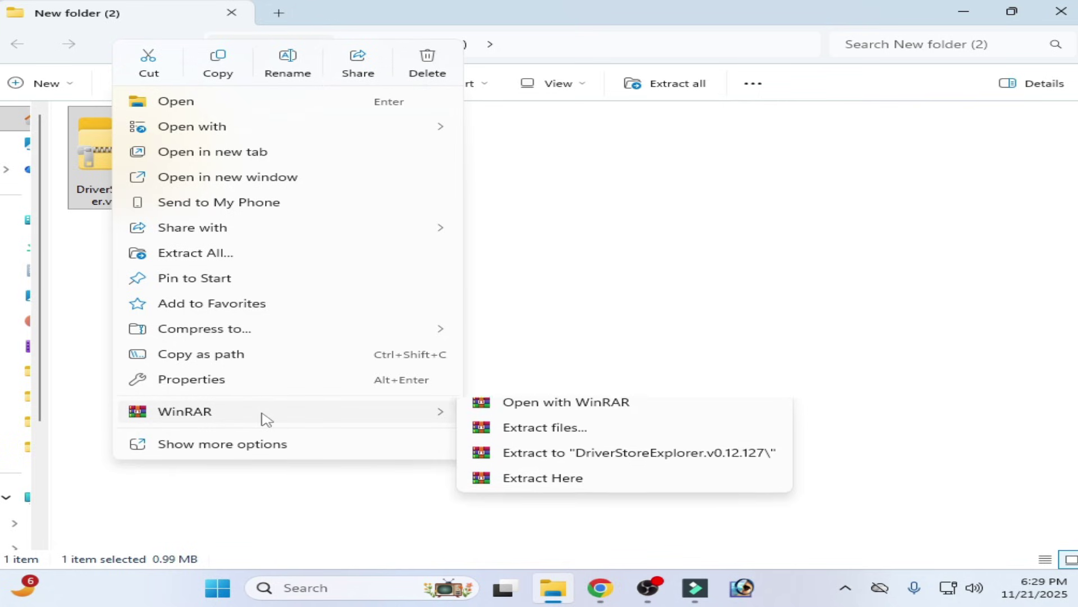
mouse_move(184, 412)
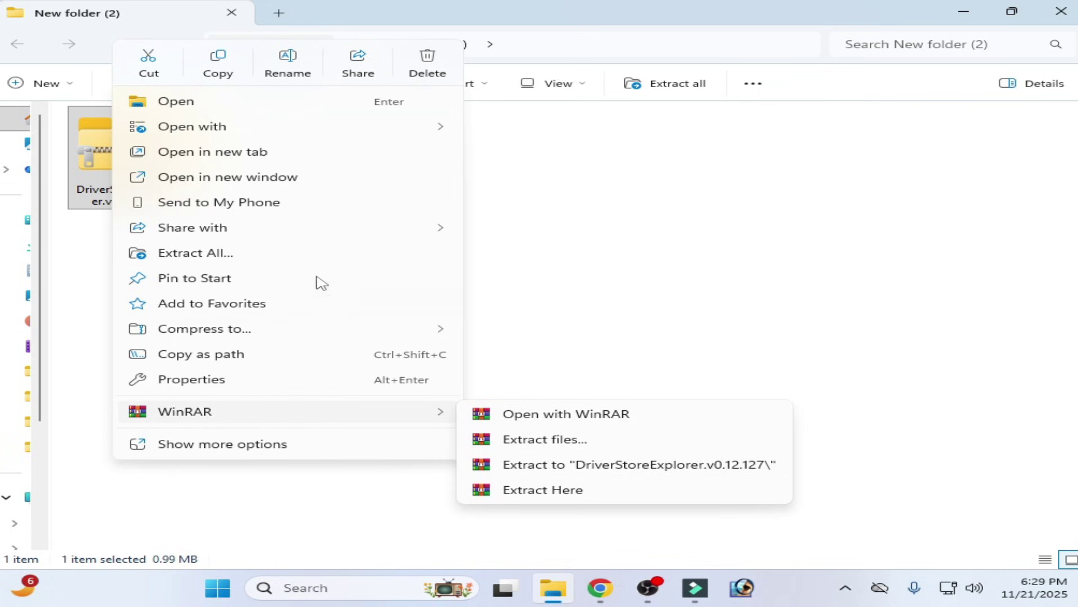
click(201, 254)
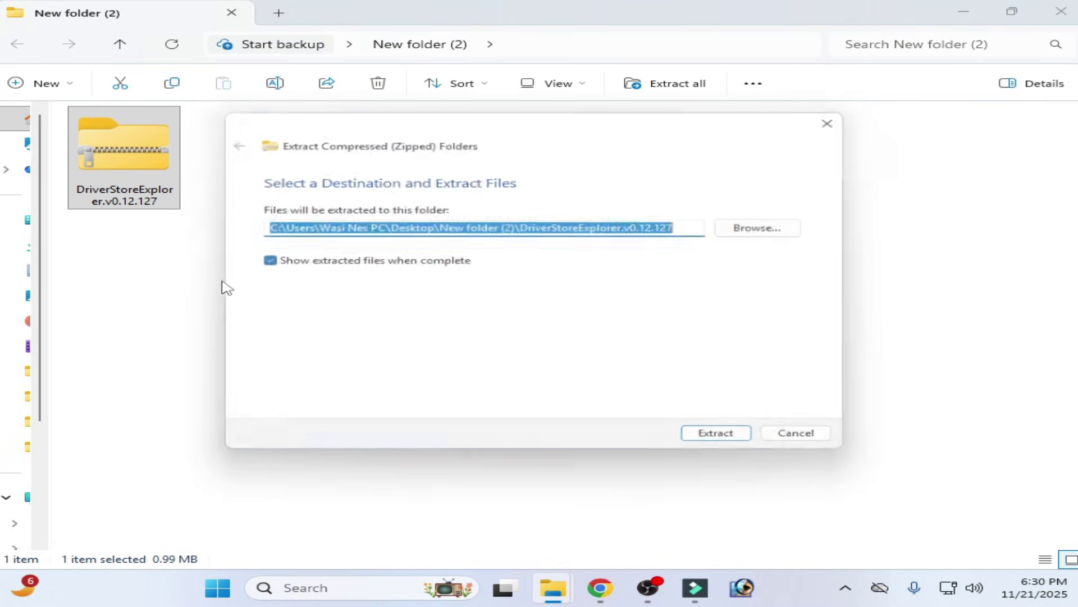
click(732, 447)
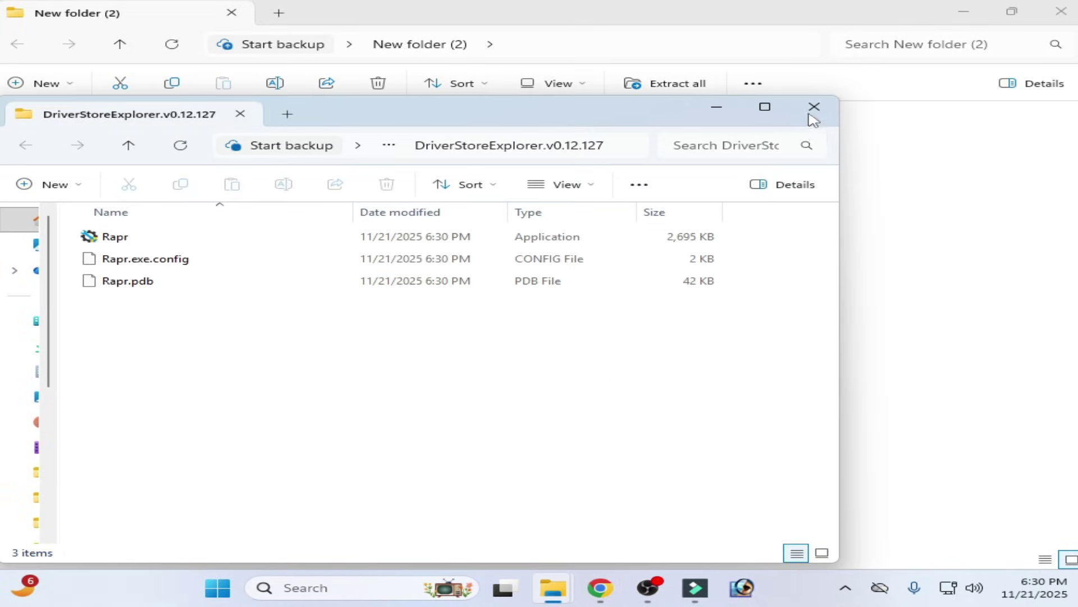
click(813, 108)
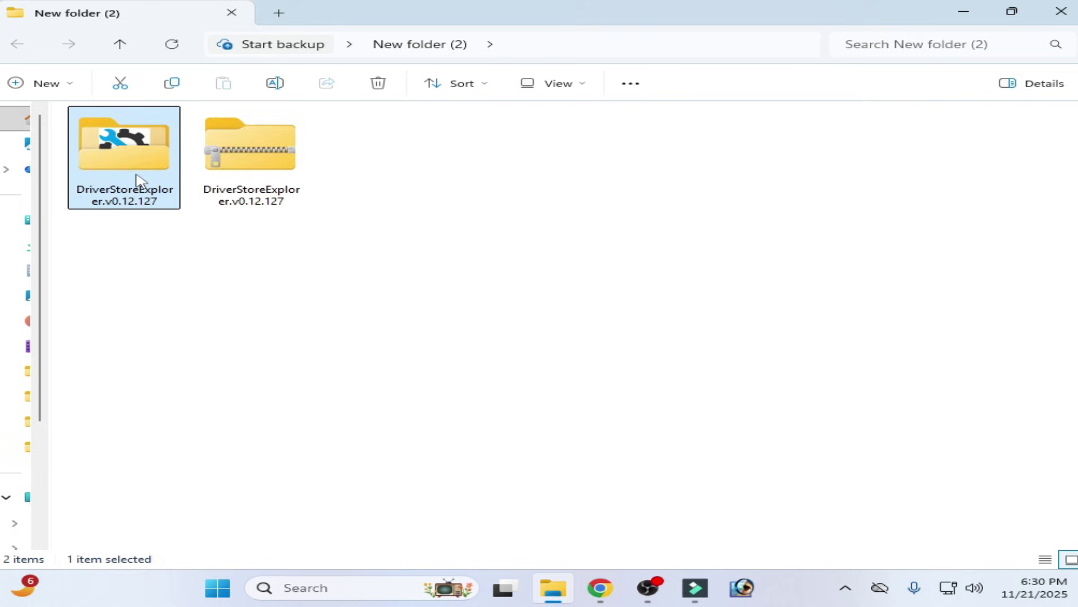
Run Rapr from the extracted DriverStoreExplorer folder as administrator
double_click(139, 180)
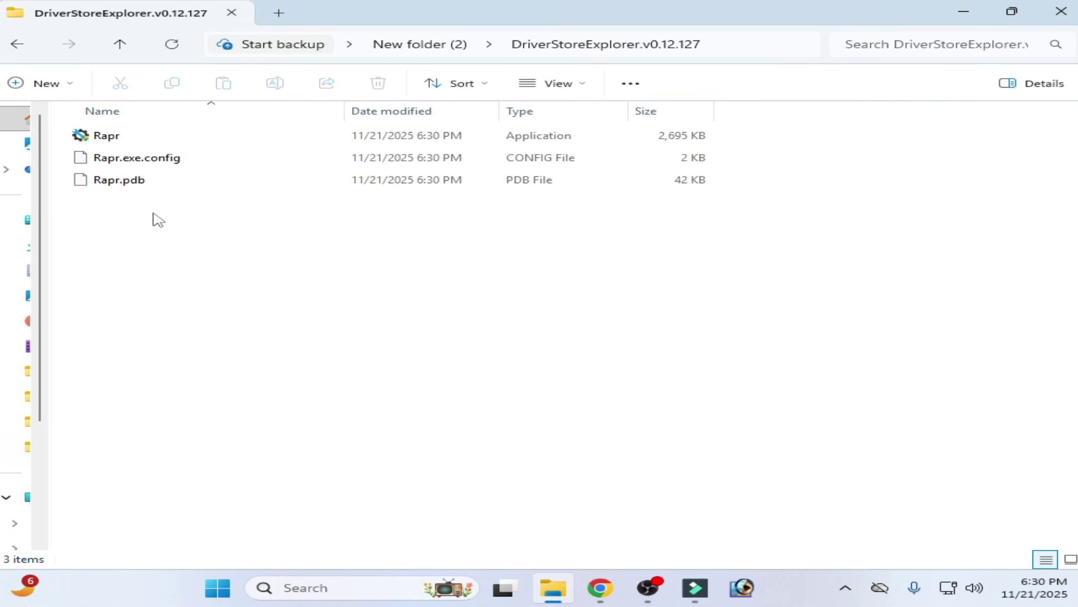
right_click(99, 143)
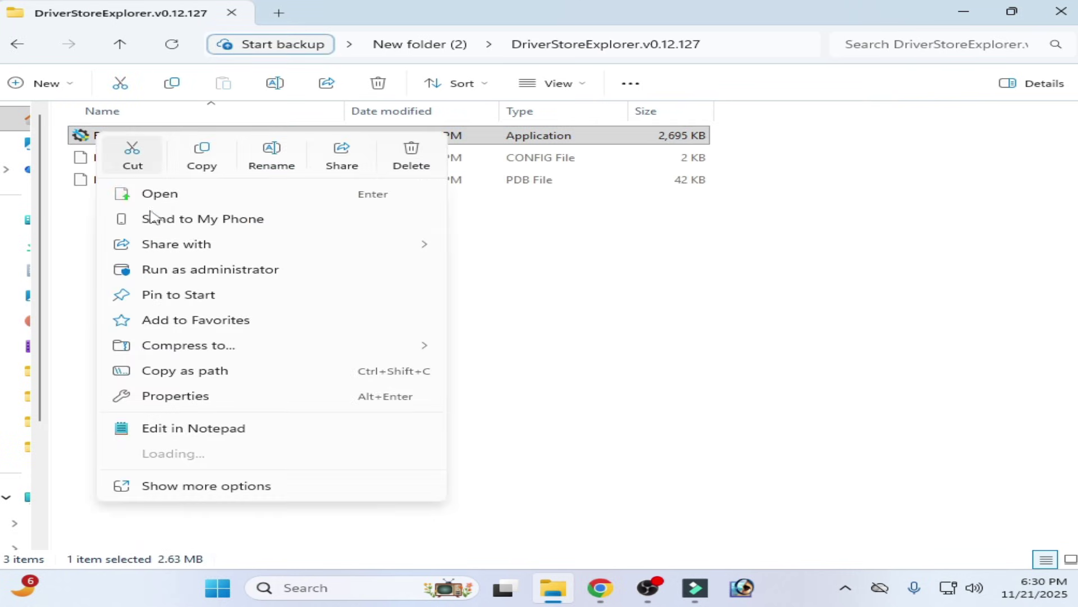
click(192, 270)
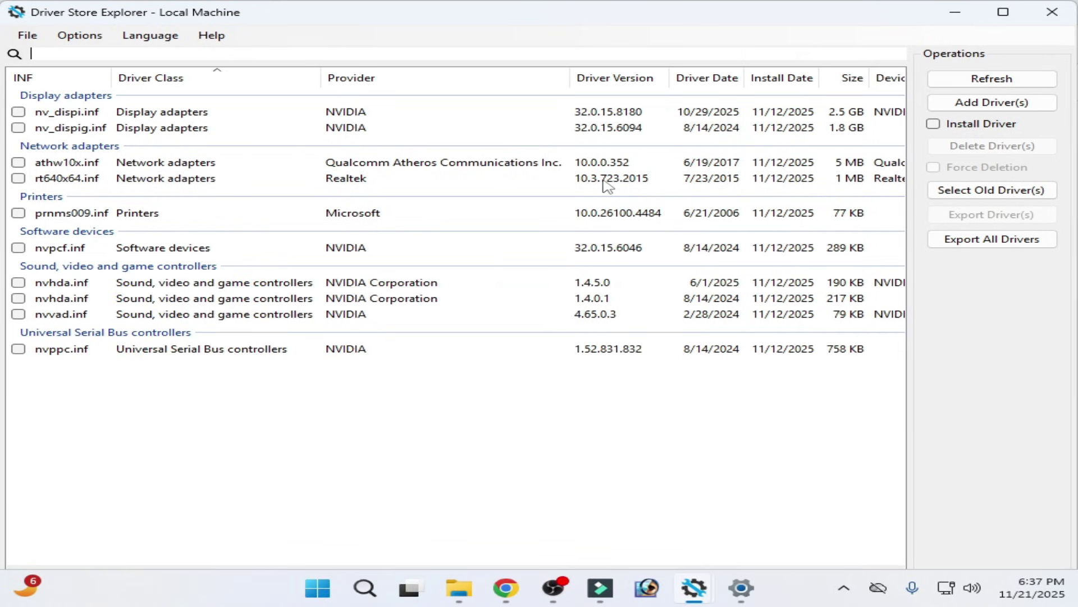
Mark nv_dispig.inf (32.0.15.6094), enable Force Deletion, delete it and confirm the warning
click(373, 130)
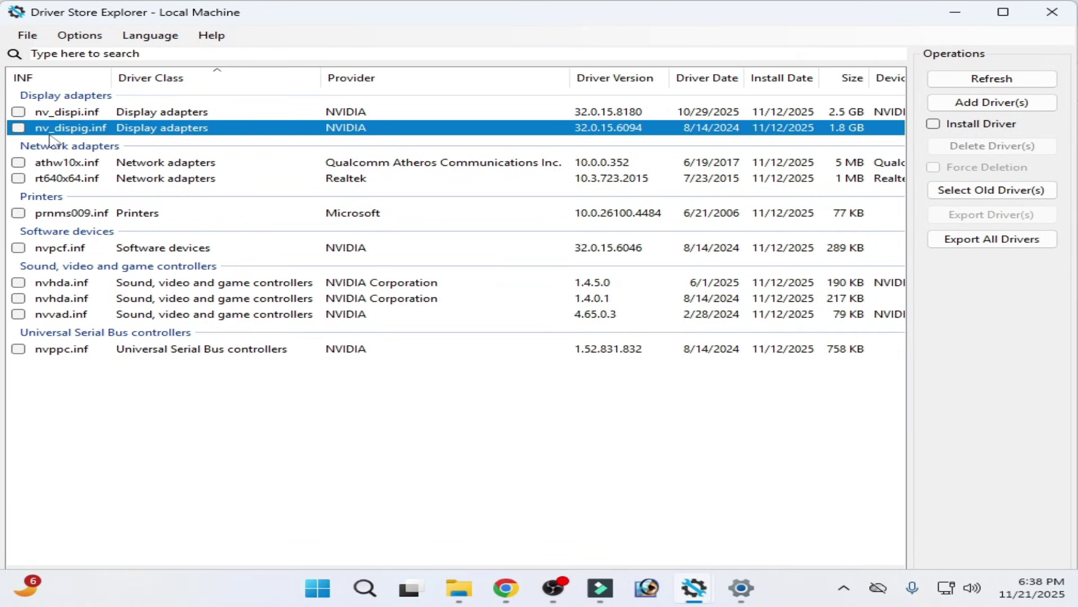
click(19, 128)
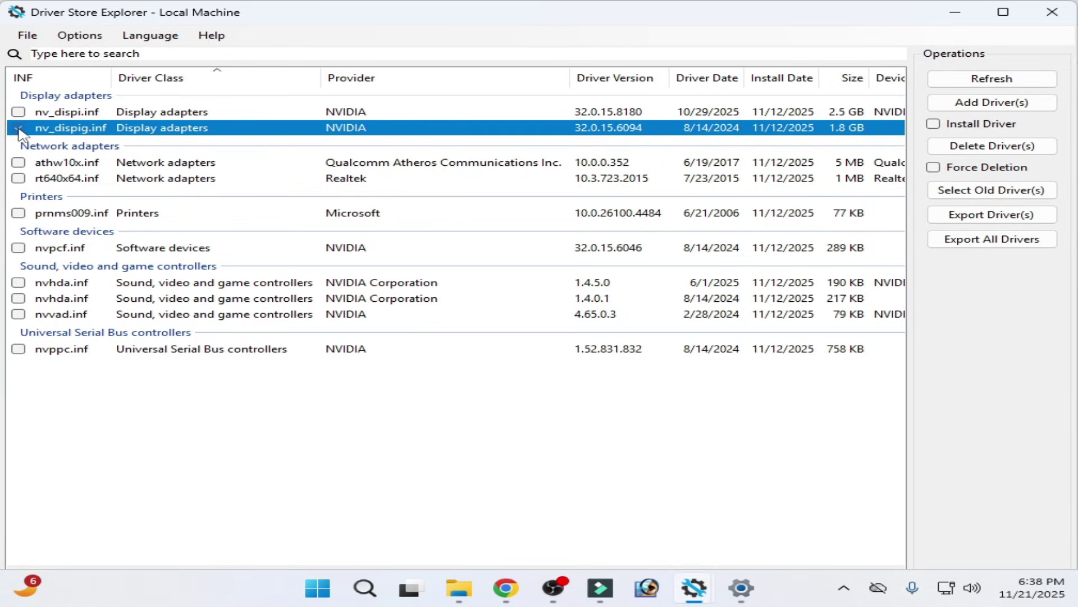
click(19, 128)
click(934, 168)
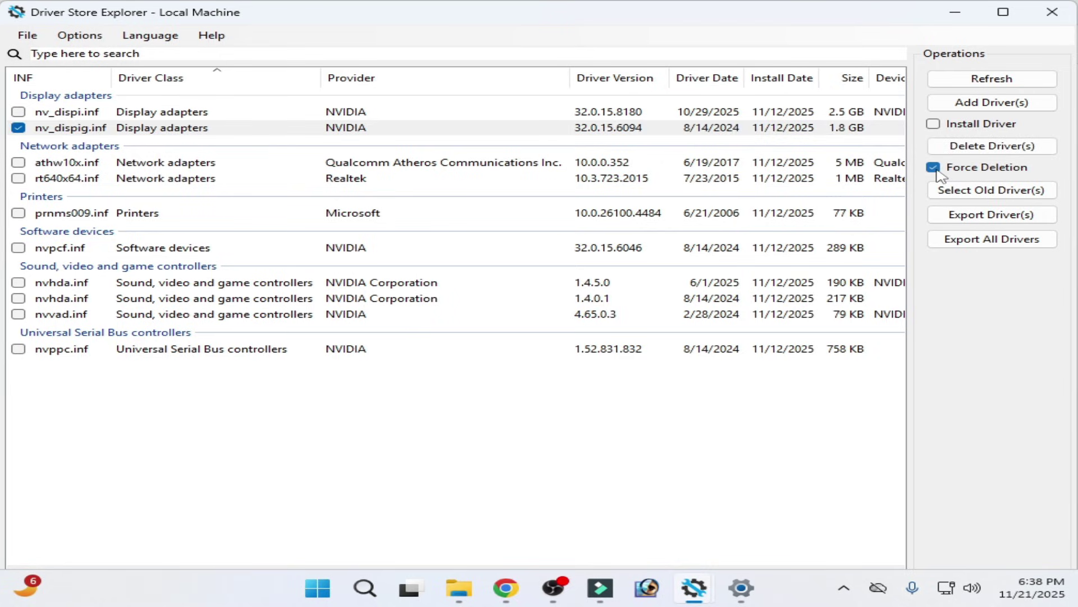
click(988, 148)
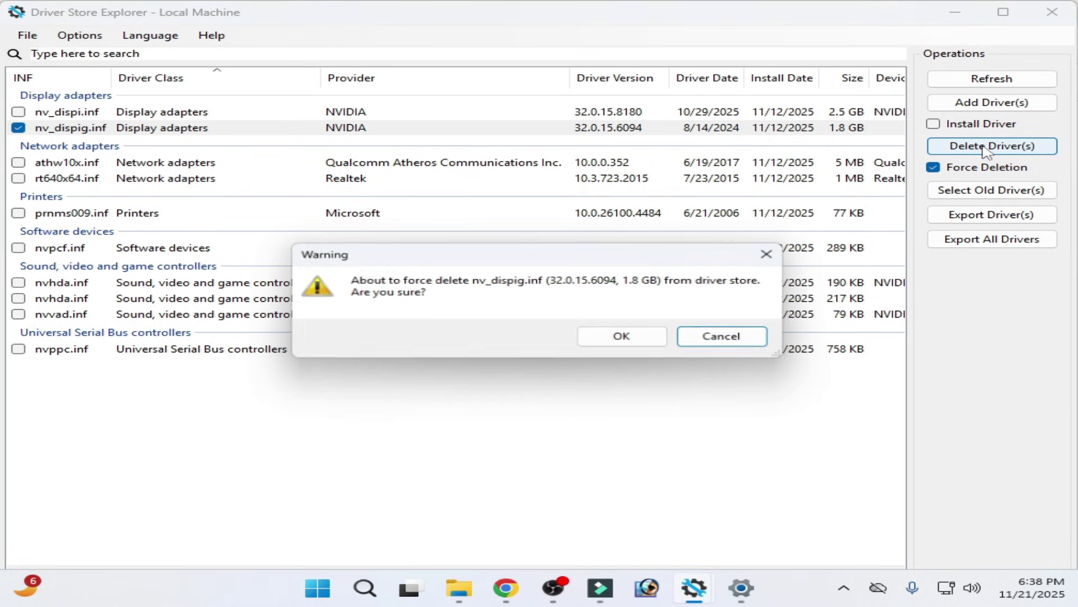
click(624, 338)
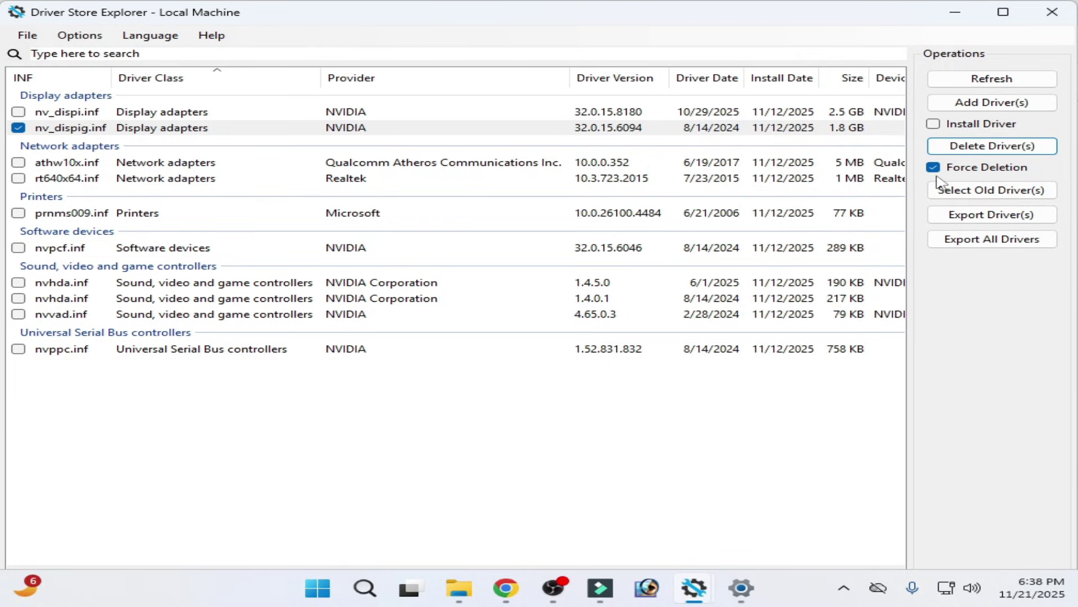